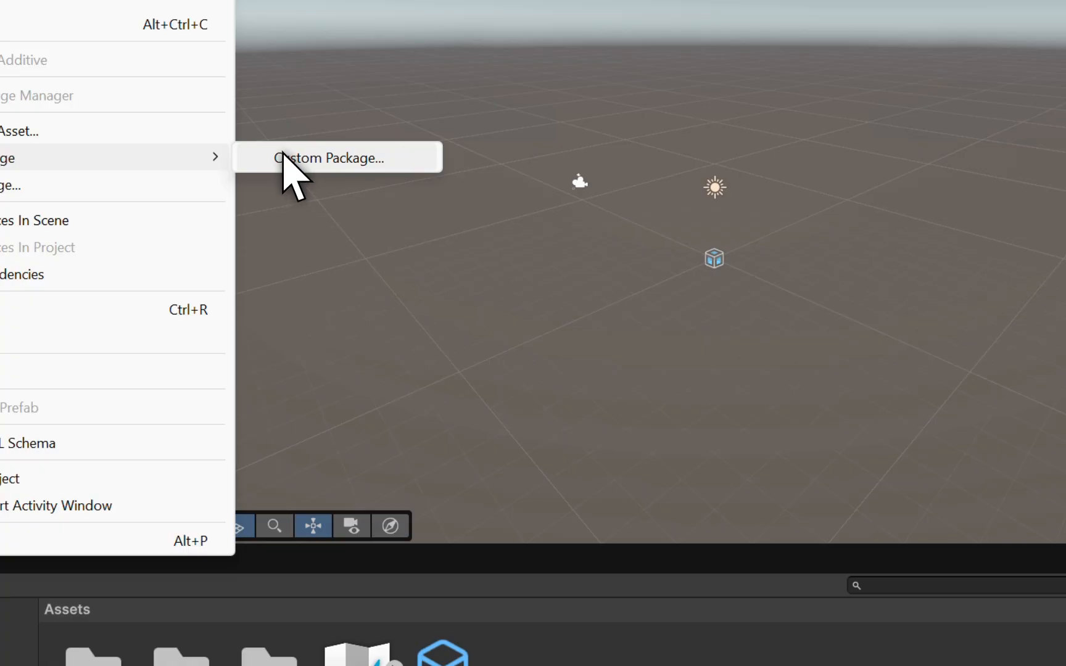
# Import all items of the custom package Install Needle Engine Unity Integration from the 3dModel folder, and dismiss the resulting registry and Project Settings windows
pyautogui.click(284, 156)
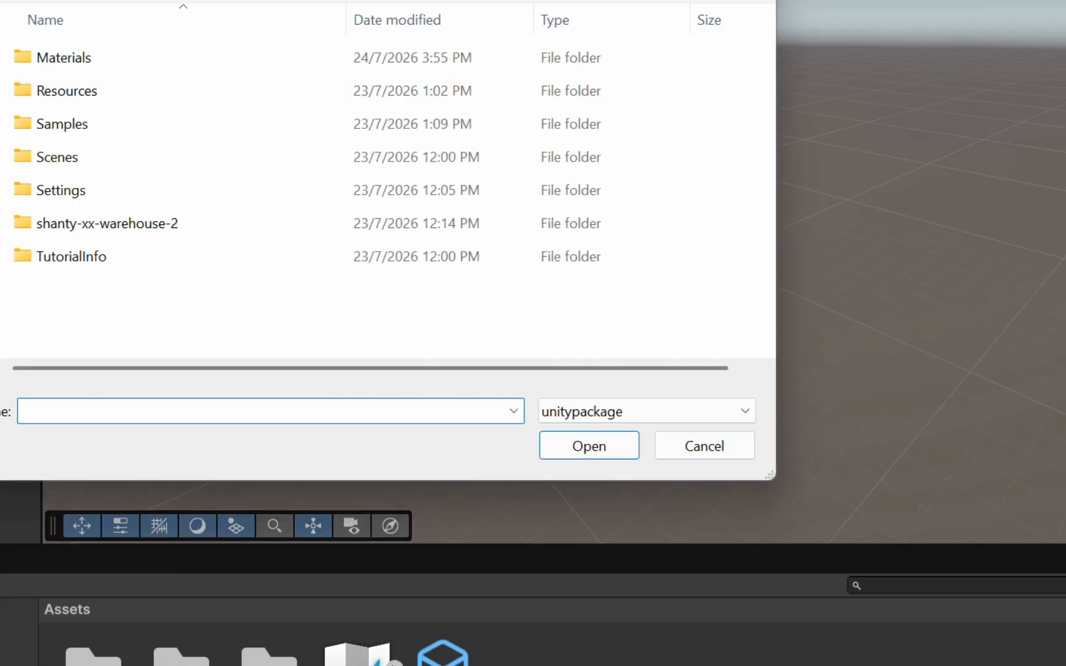
pyautogui.hotkey('alt', 'Up')
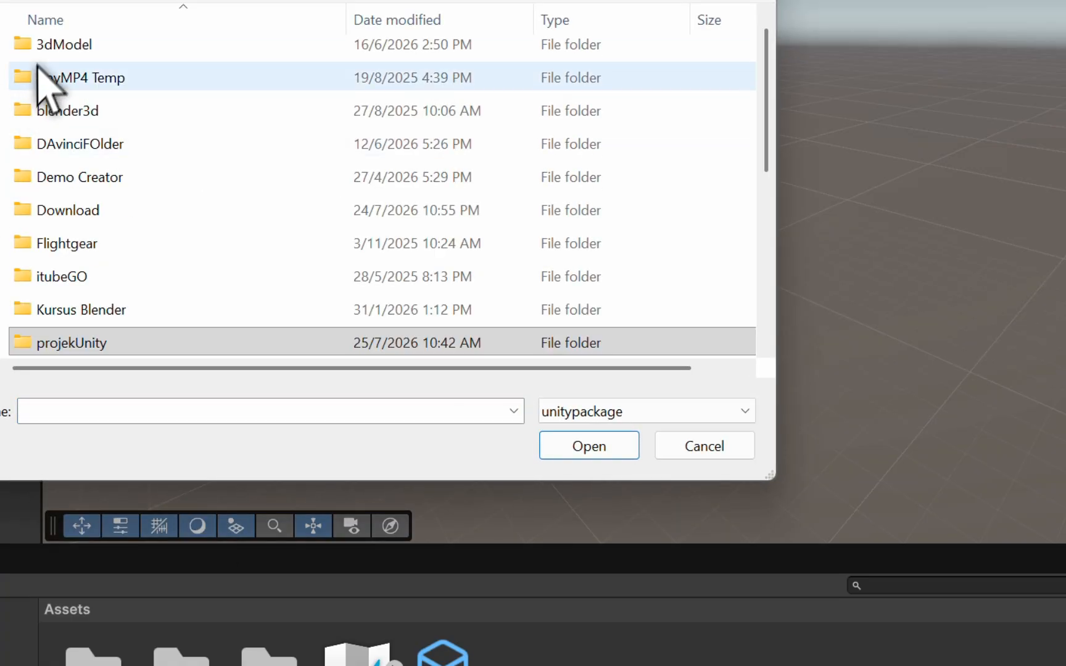
pyautogui.doubleClick(46, 52)
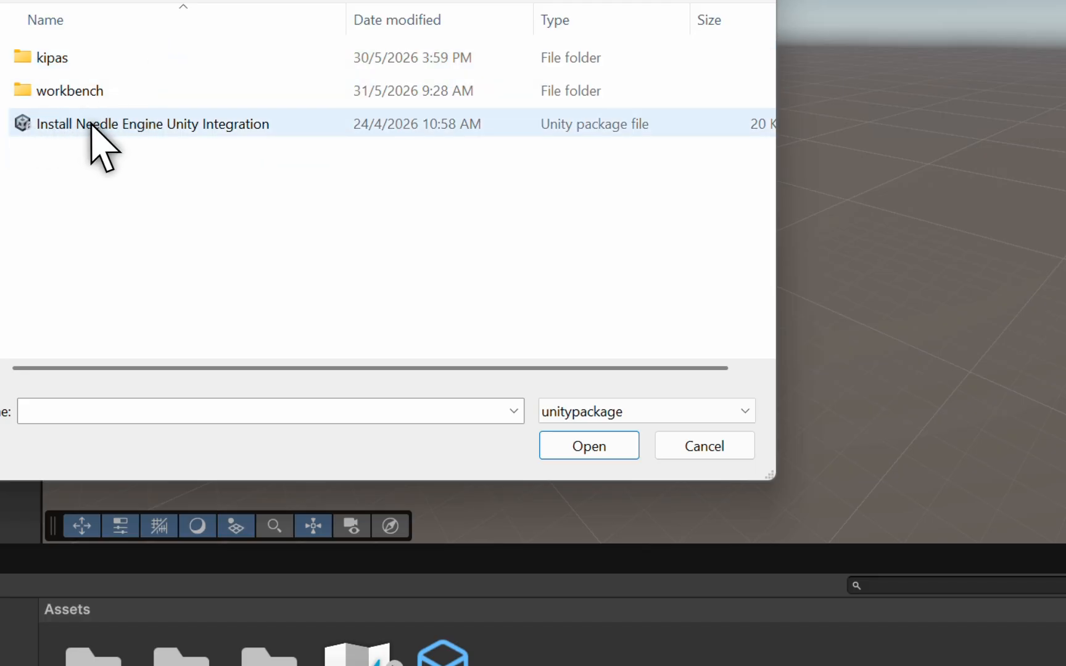
pyautogui.doubleClick(194, 124)
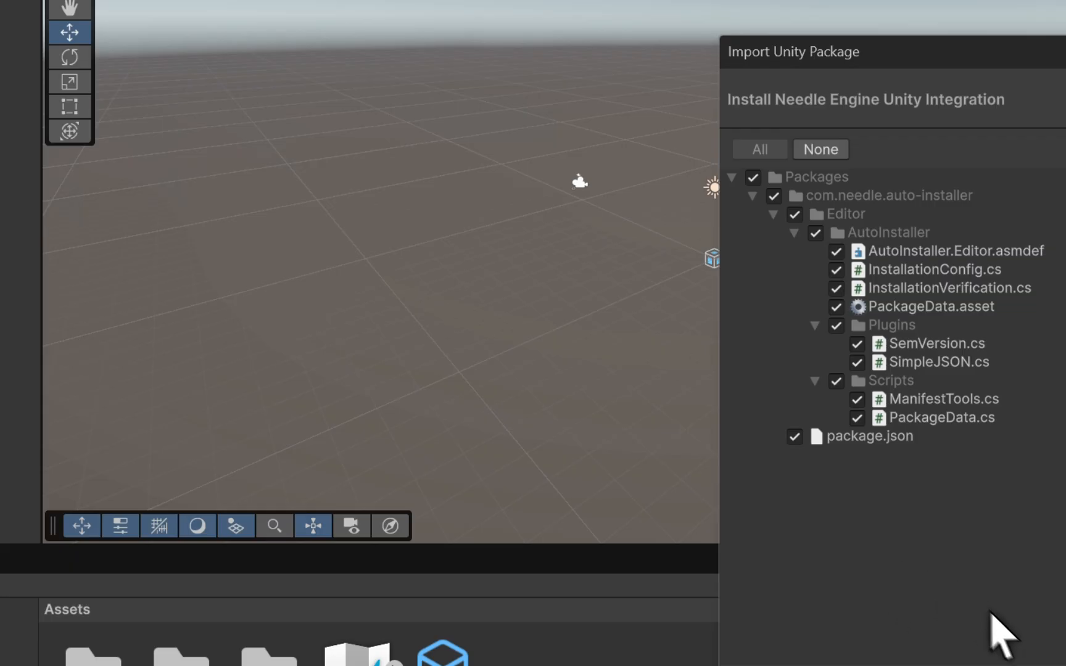
pyautogui.press('Return')
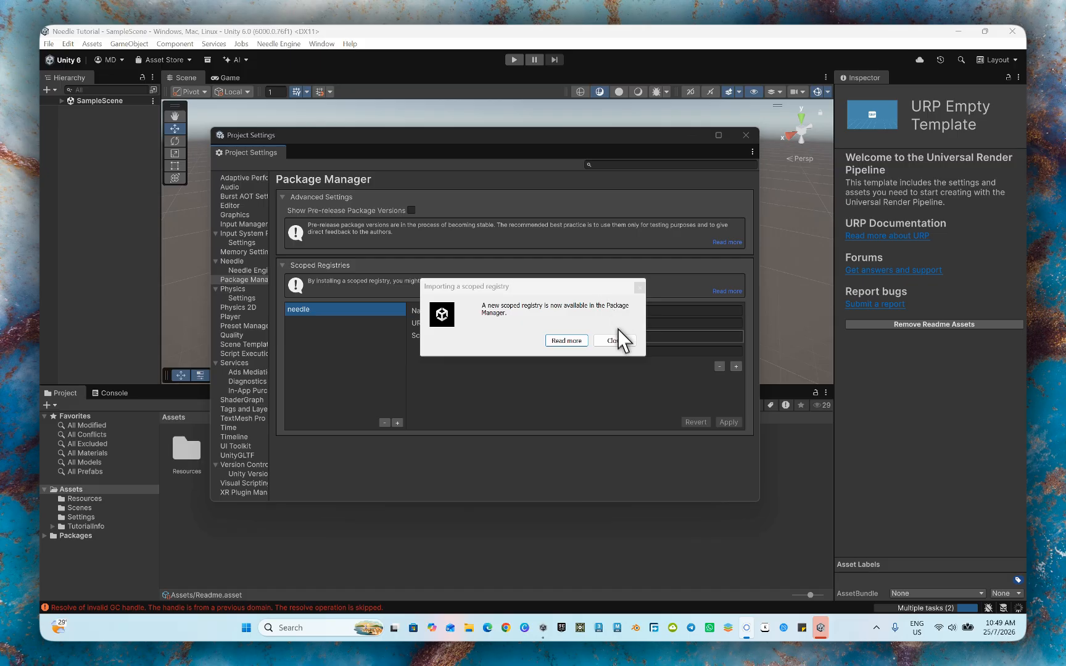
pyautogui.click(616, 339)
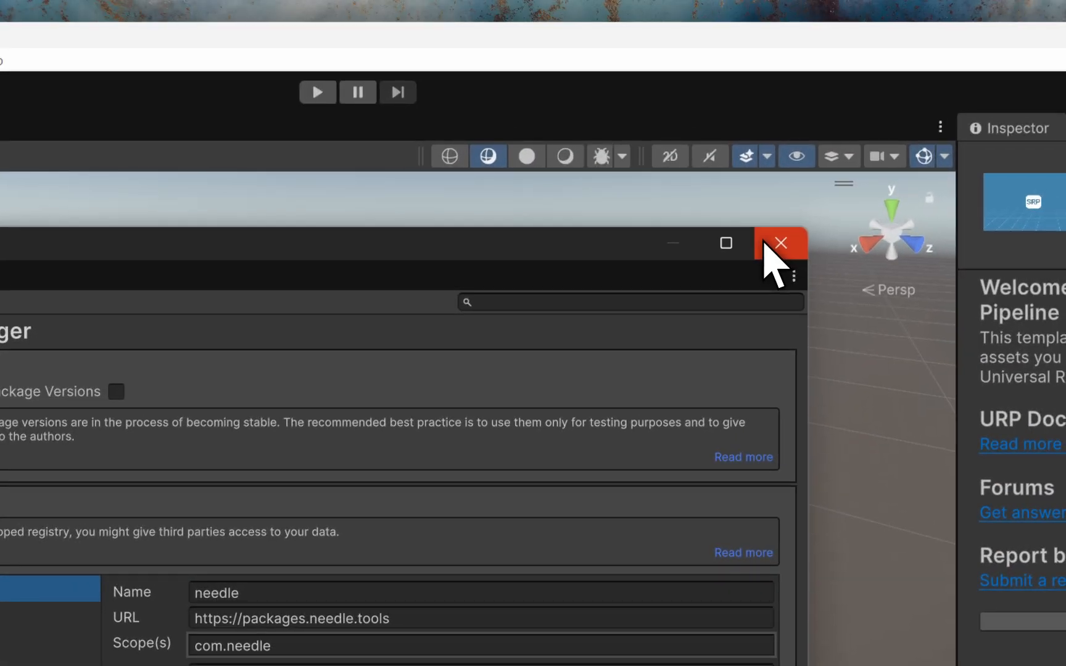
pyautogui.click(765, 244)
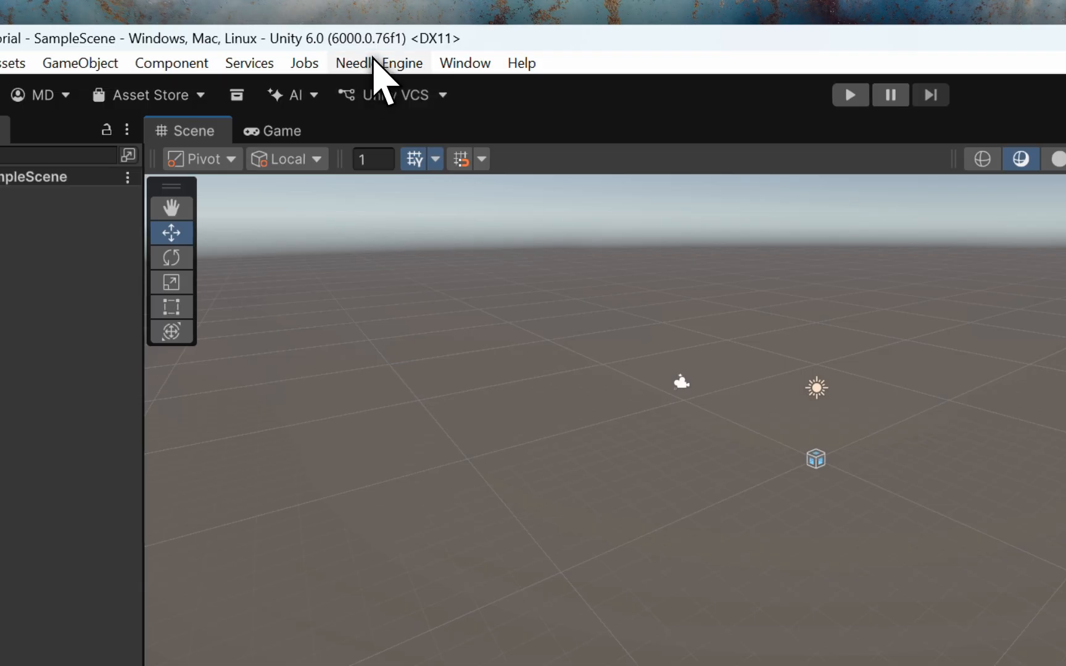
# Browse the Needle Engine samples gallery and close it without installing anything
pyautogui.click(374, 63)
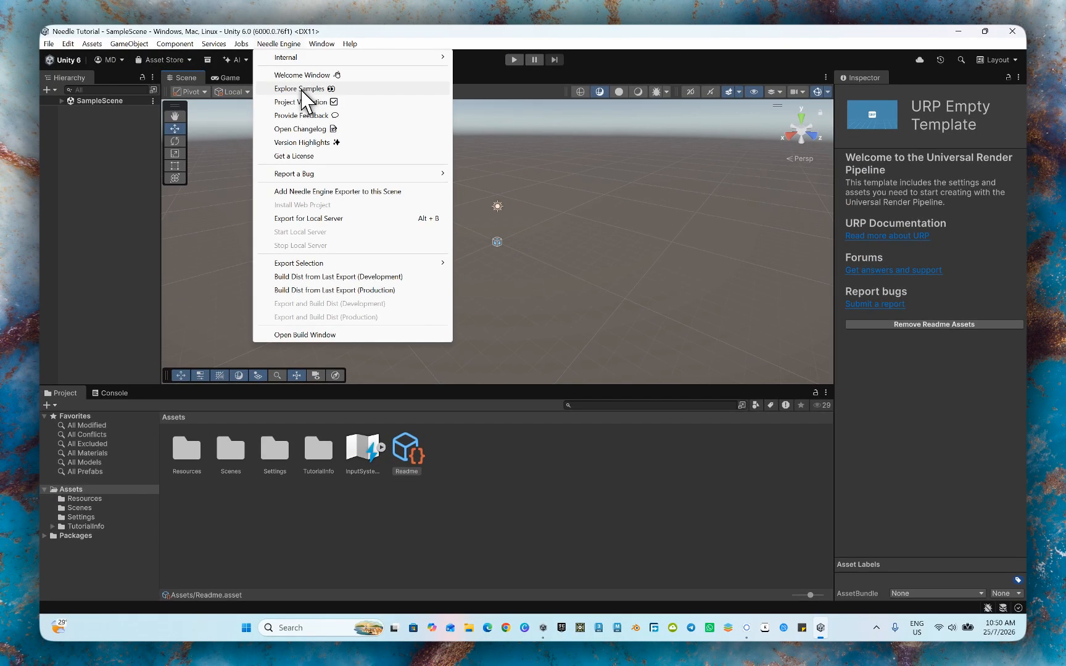
pyautogui.click(301, 90)
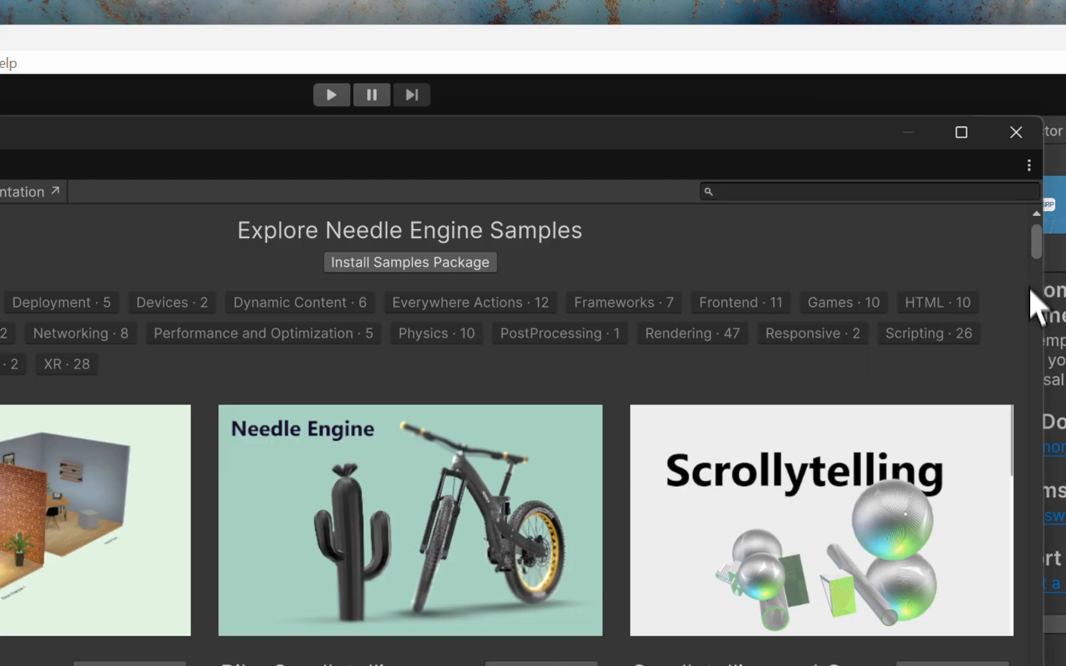
pyautogui.moveTo(1034, 303); pyautogui.dragTo(1034, 361)
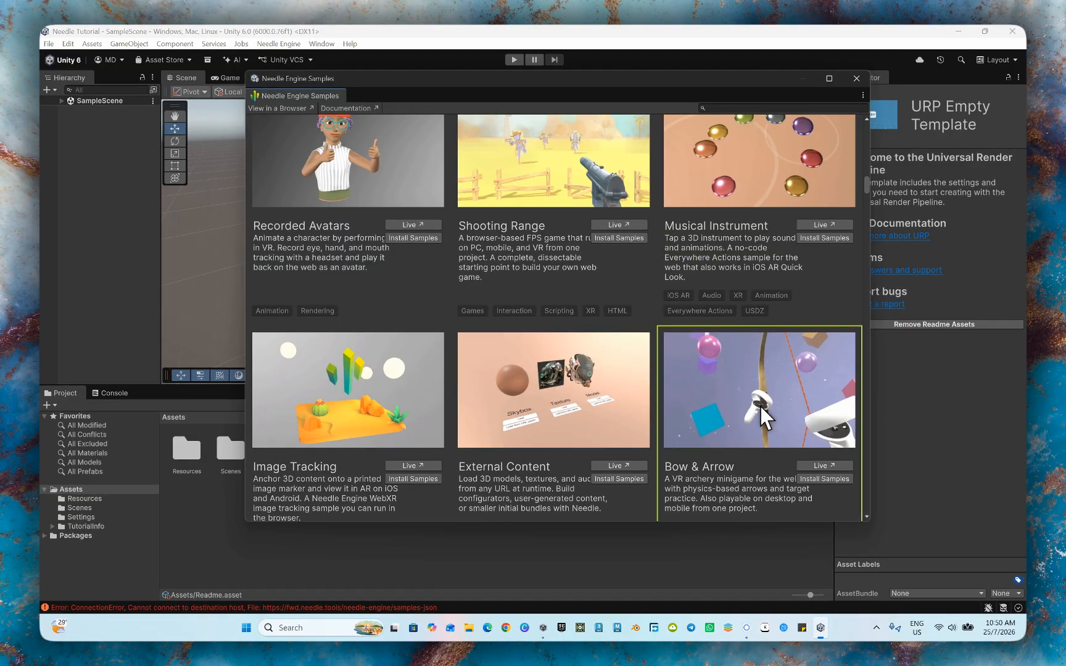
pyautogui.scroll(-1, 760, 408)
pyautogui.scroll(-3, 759, 408)
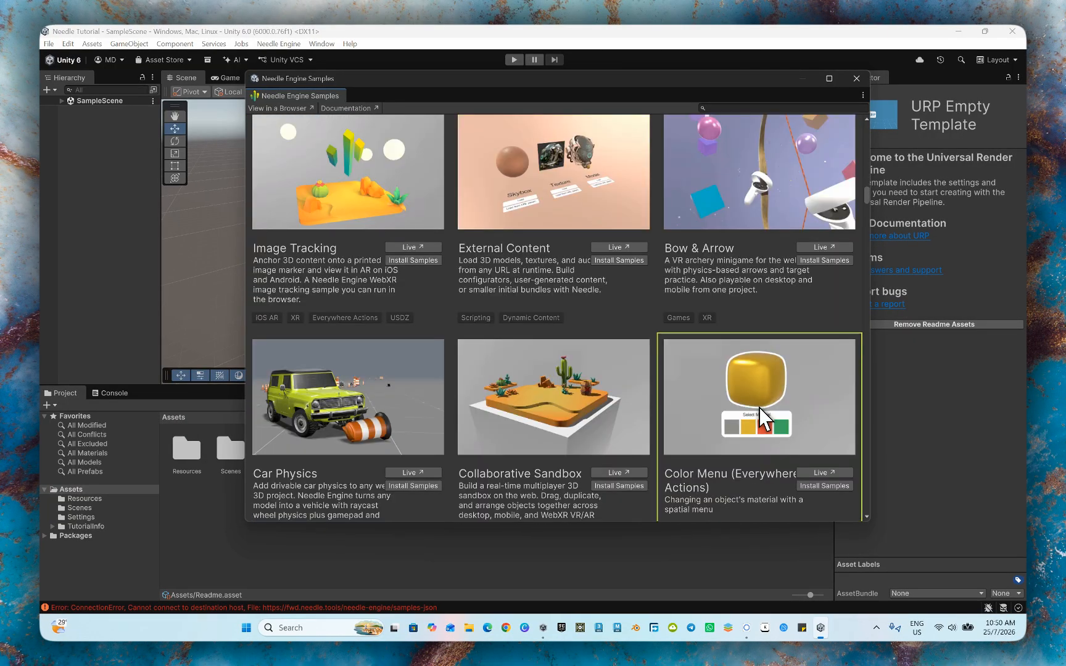
pyautogui.click(849, 80)
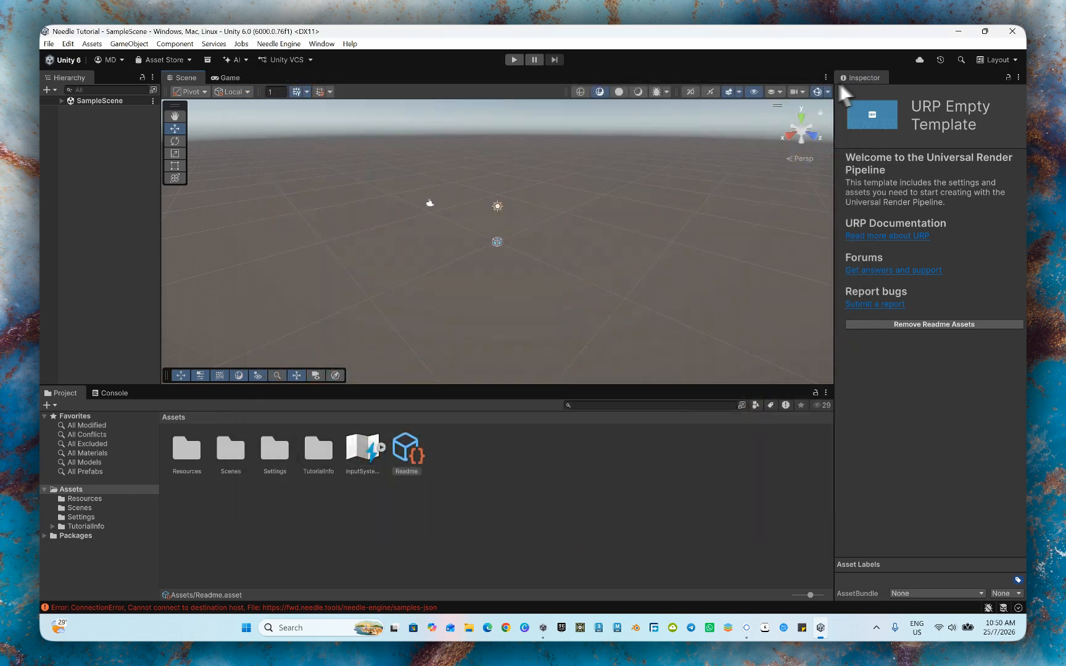
# Open Needle Engine's Project Validation and accept the EULA with both confirmations, including evaluation or non-commercial use
pyautogui.click(281, 44)
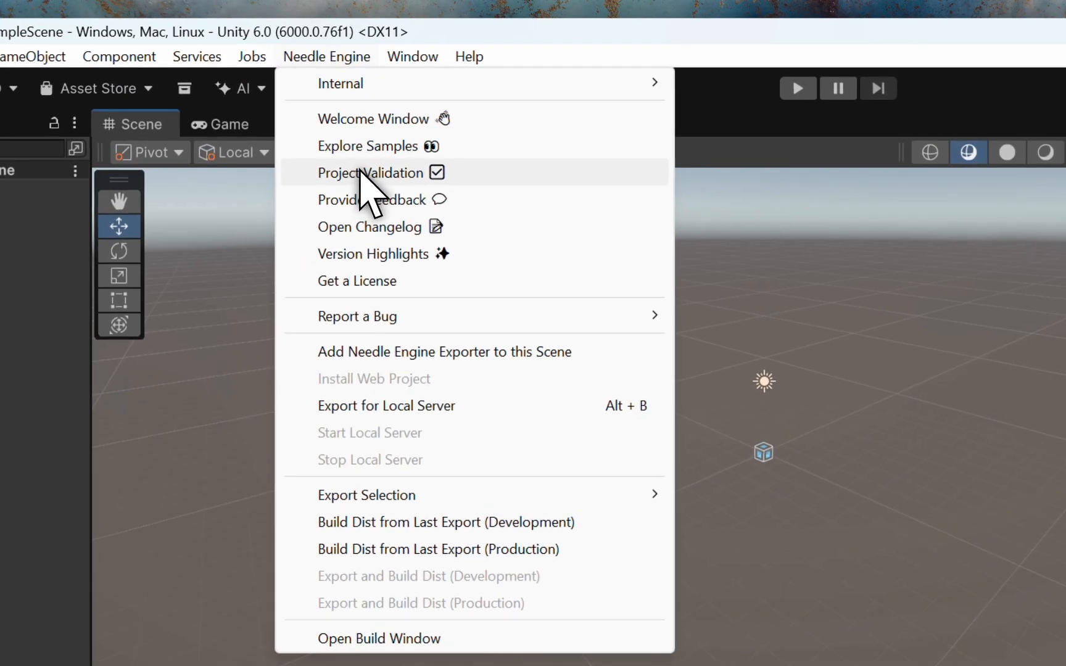
pyautogui.click(361, 174)
pyautogui.moveTo(436, 162); pyautogui.dragTo(722, 164)
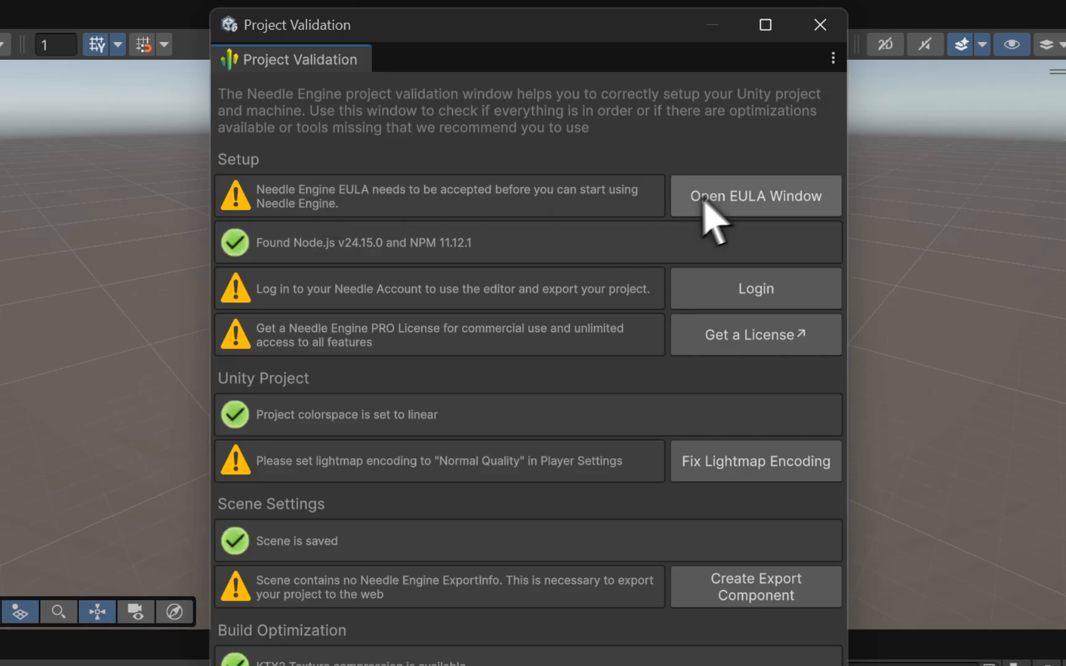
pyautogui.click(730, 195)
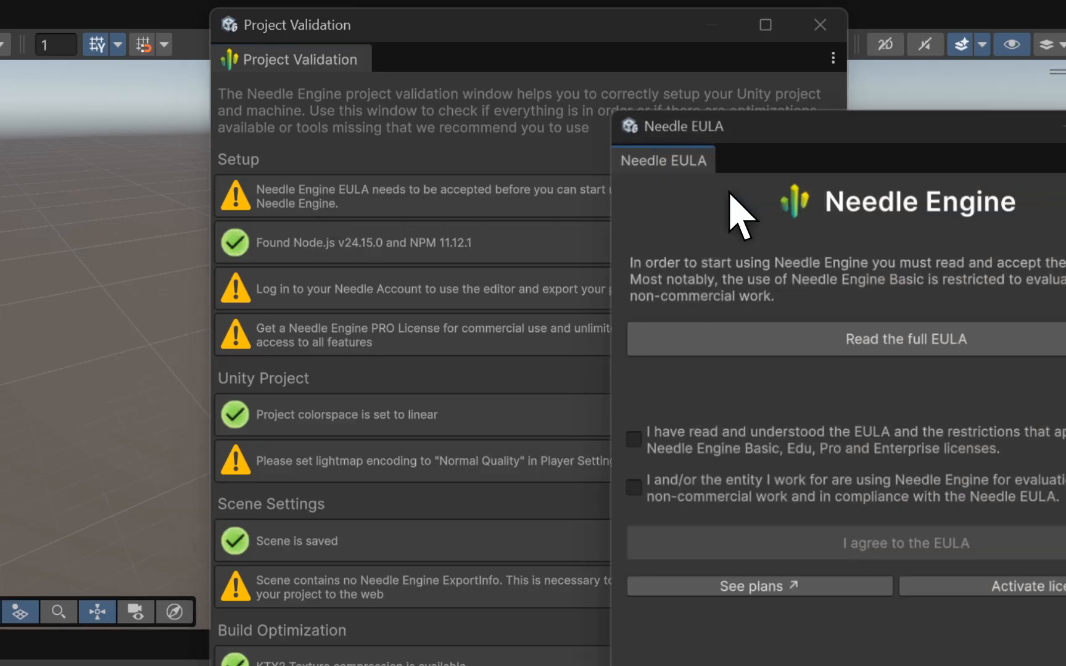
pyautogui.click(631, 439)
pyautogui.click(639, 478)
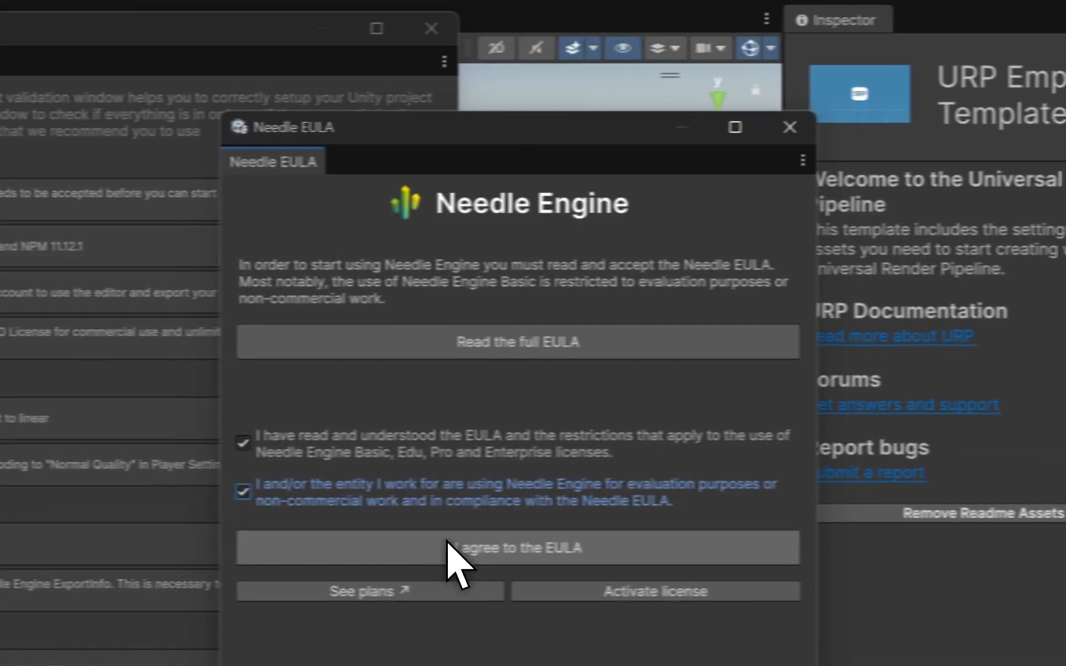
pyautogui.click(841, 543)
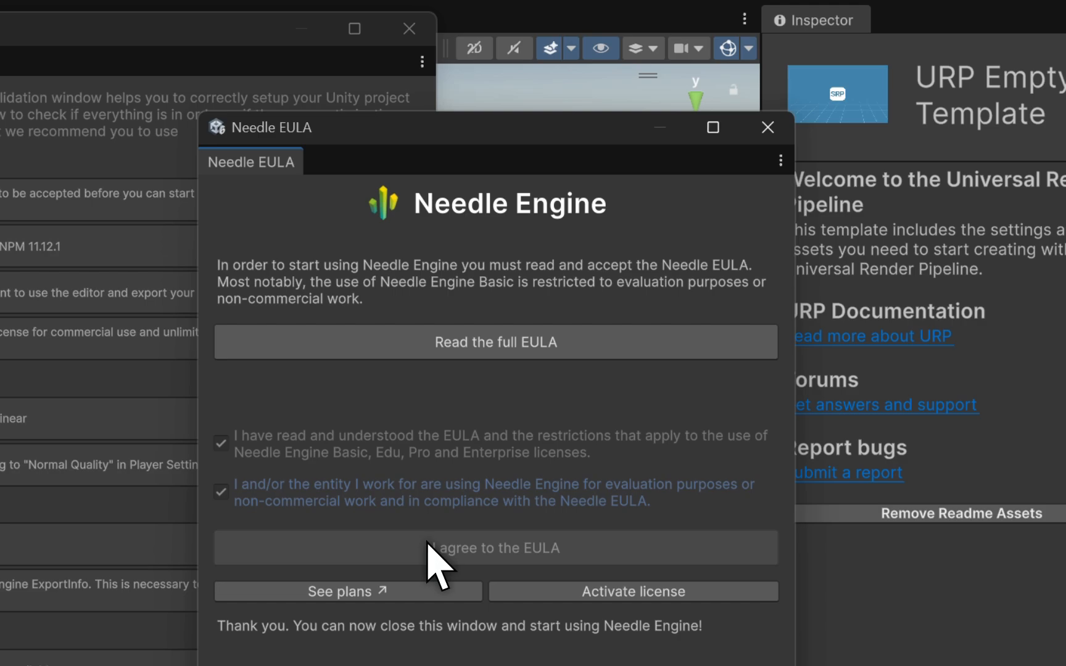
pyautogui.click(768, 127)
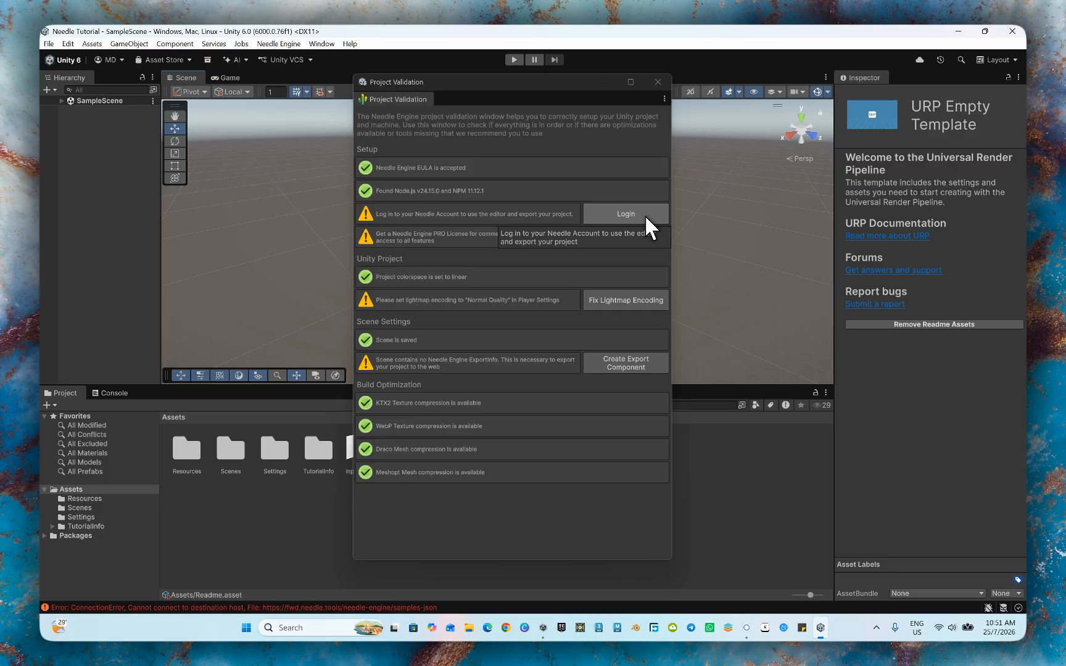
# Log in to the Needle account from the project validation setup checks
pyautogui.click(645, 216)
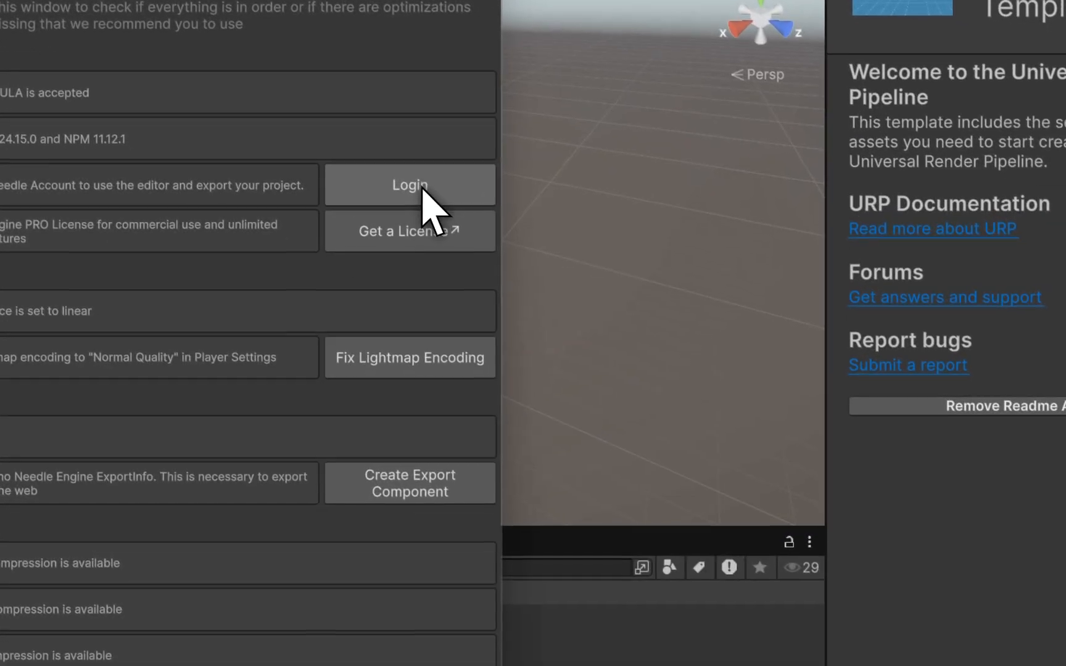
pyautogui.click(497, 247)
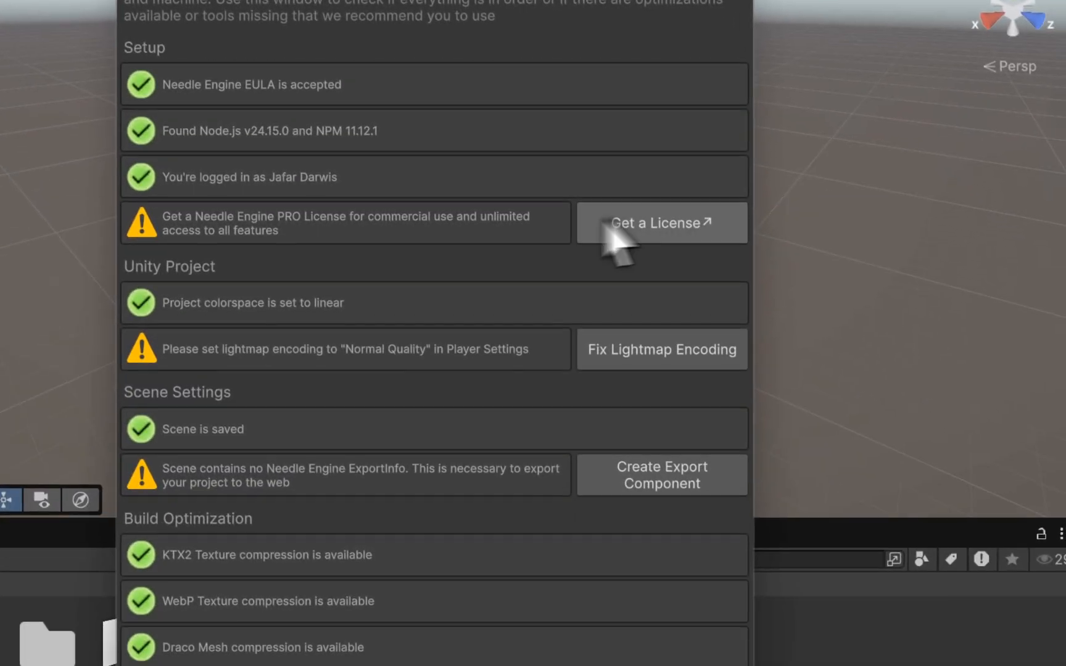
# Fix the project's lightmap encoding and create the missing Needle export component in the scene, closing Project Validation
pyautogui.click(690, 363)
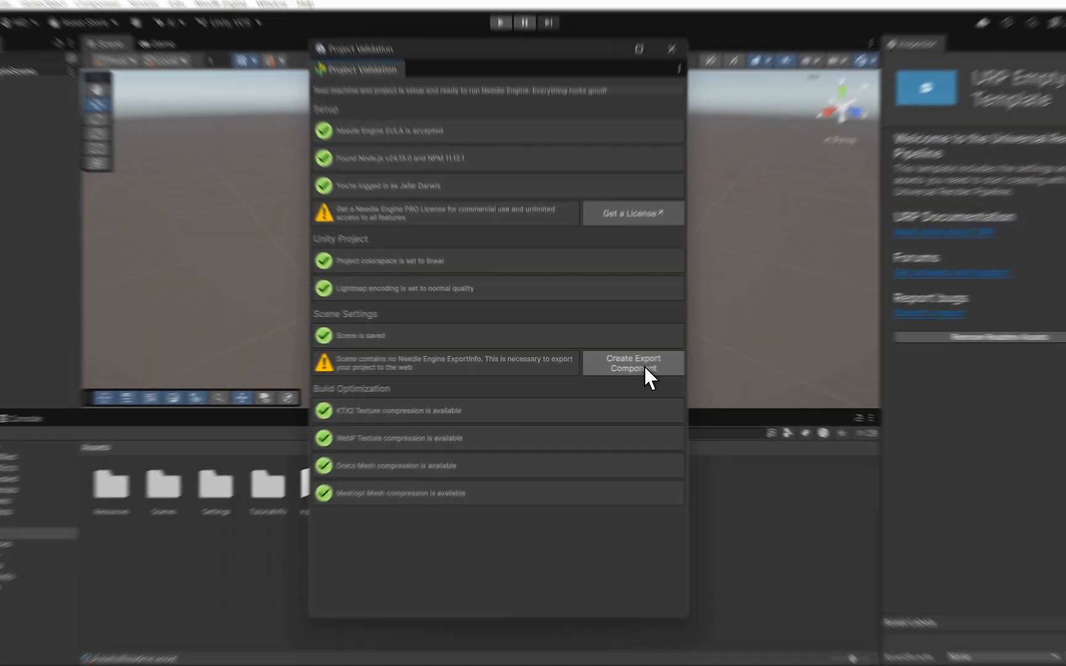
pyautogui.click(693, 436)
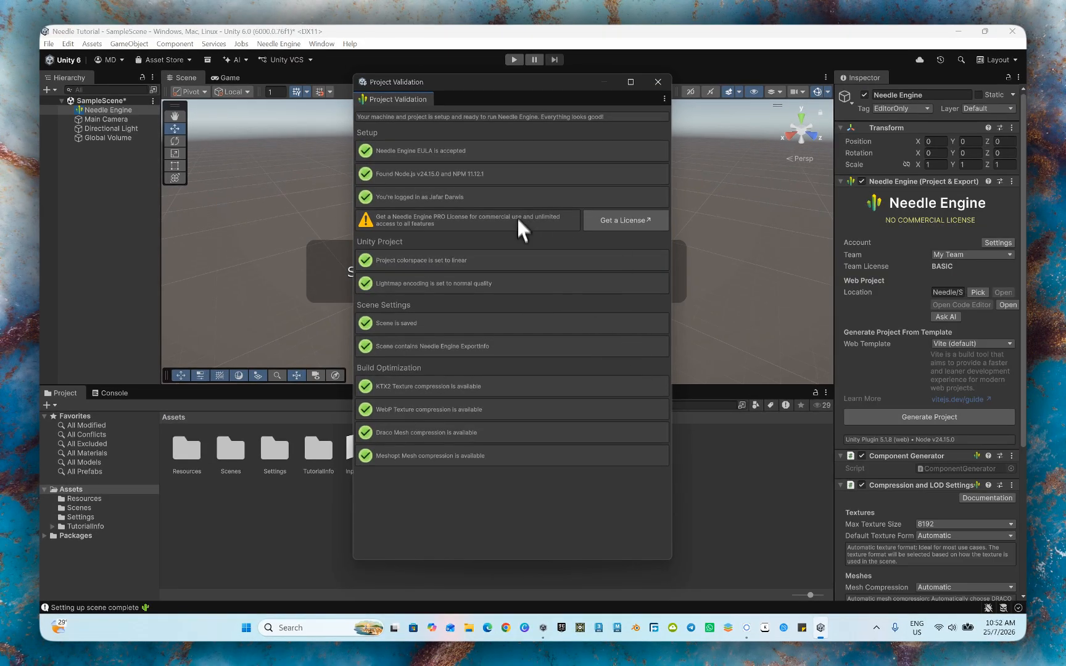
pyautogui.click(658, 81)
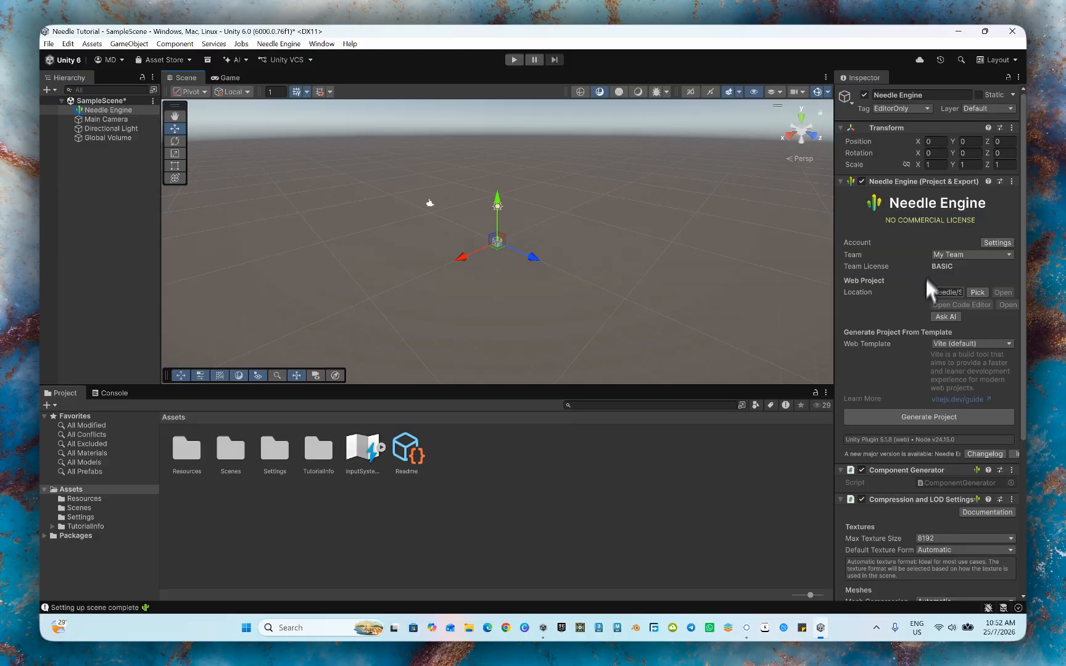
# Create a new scene from the Sandbox (Needle) template, discarding the SampleScene changes, and save it as main in the Assets folder
pyautogui.moveTo(1023, 162)
pyautogui.mouseDown()
pyautogui.moveTo(1026, 357)
pyautogui.moveTo(1025, 159)
pyautogui.mouseUp()
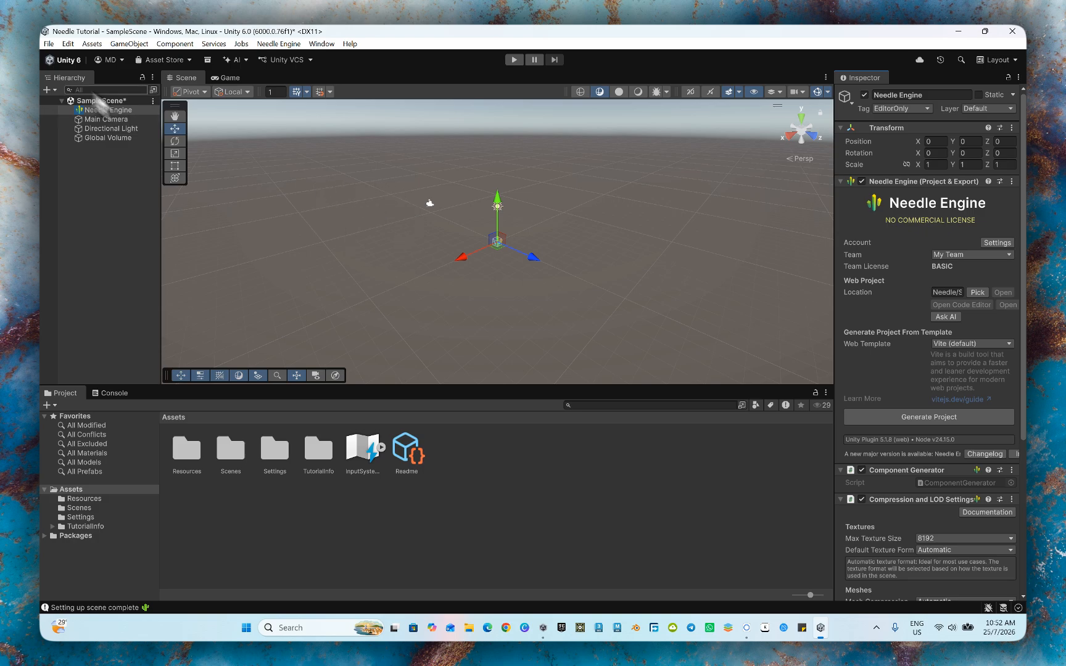
pyautogui.click(48, 44)
pyautogui.click(51, 60)
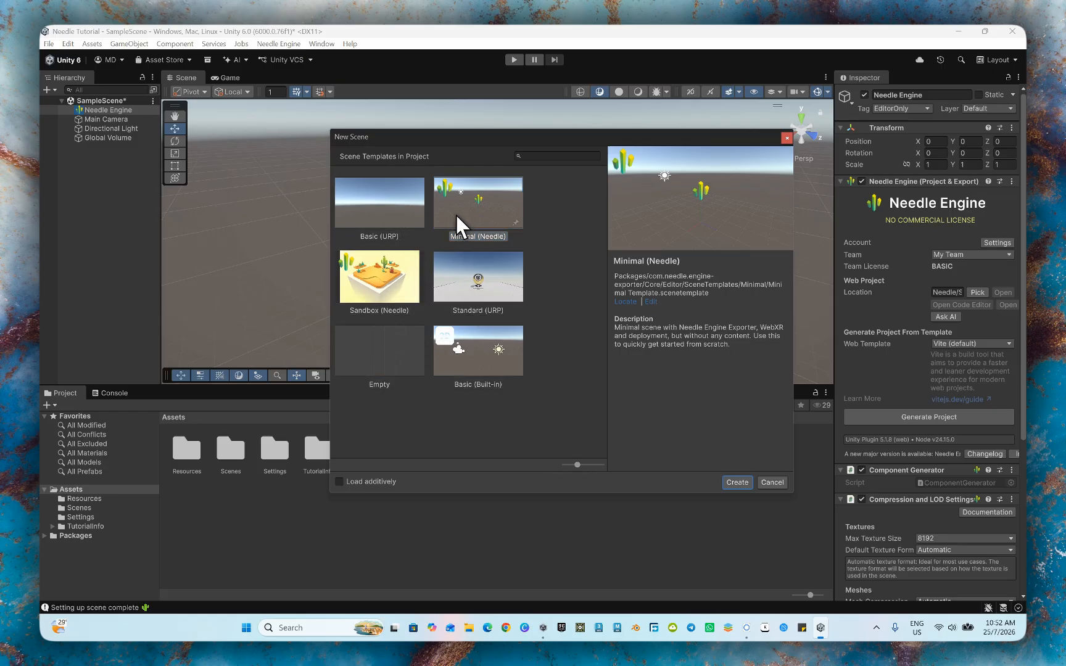
pyautogui.click(376, 282)
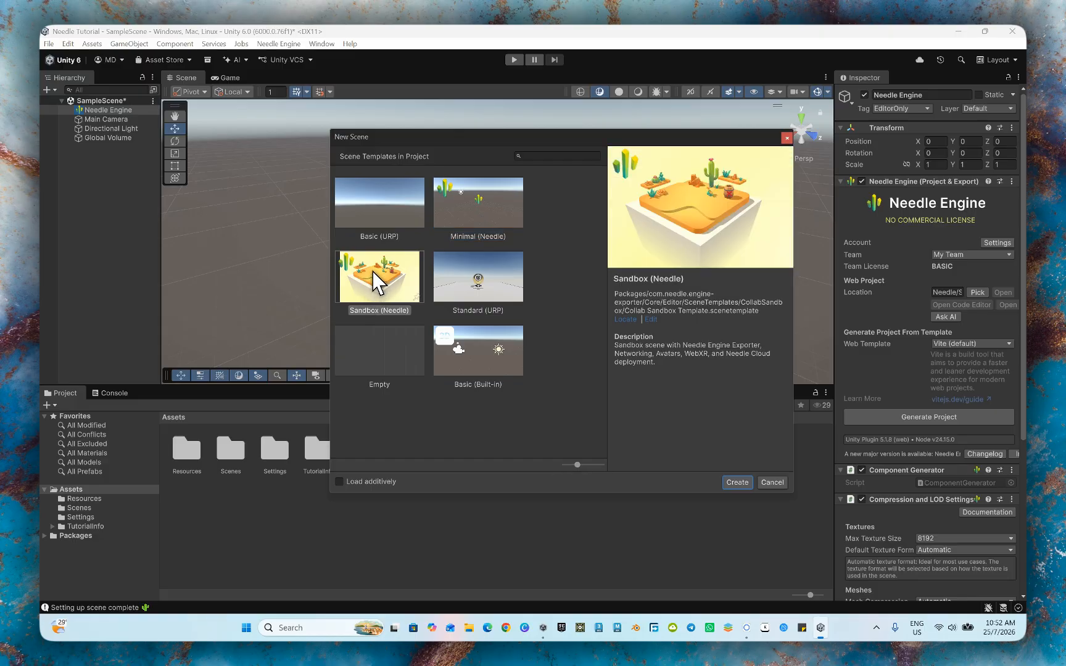
pyautogui.doubleClick(376, 282)
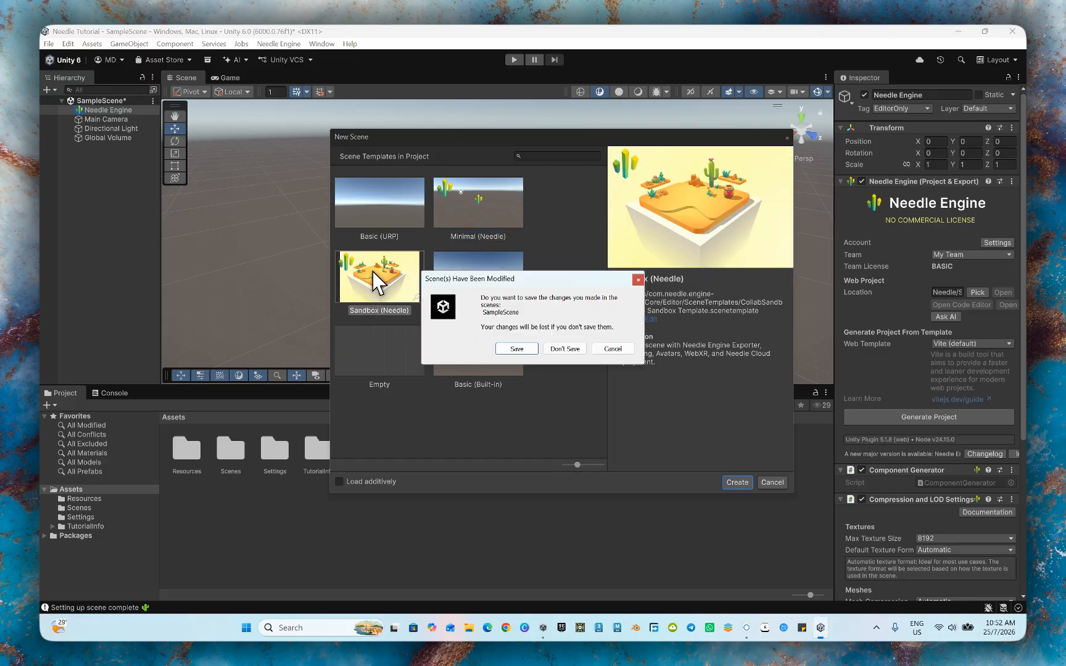
pyautogui.click(562, 349)
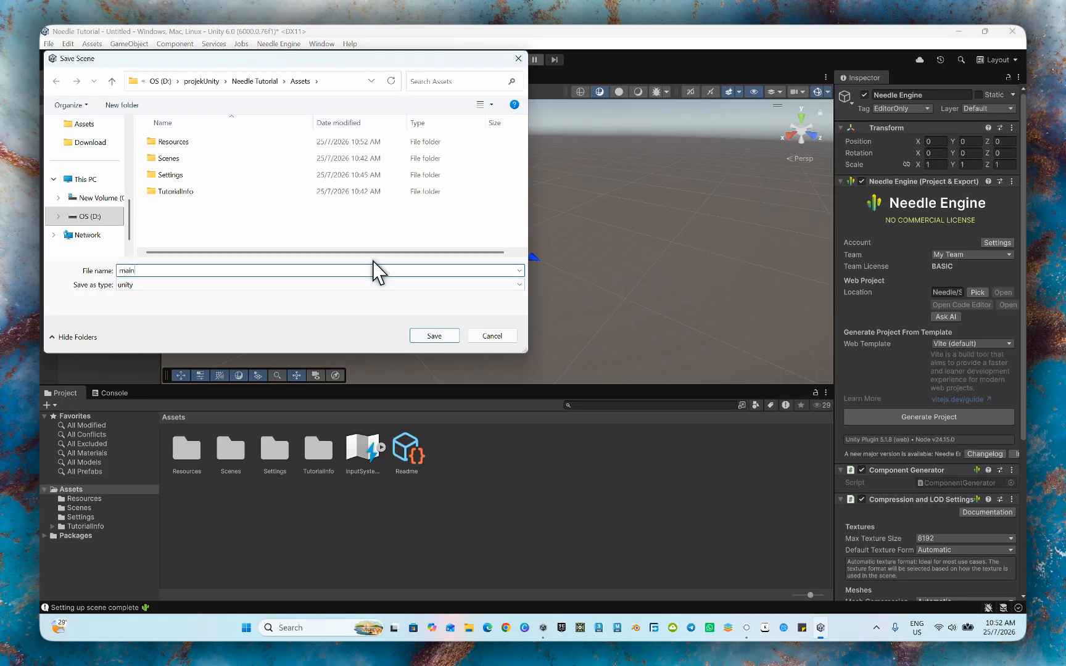
pyautogui.write('main')
pyautogui.press('Return')
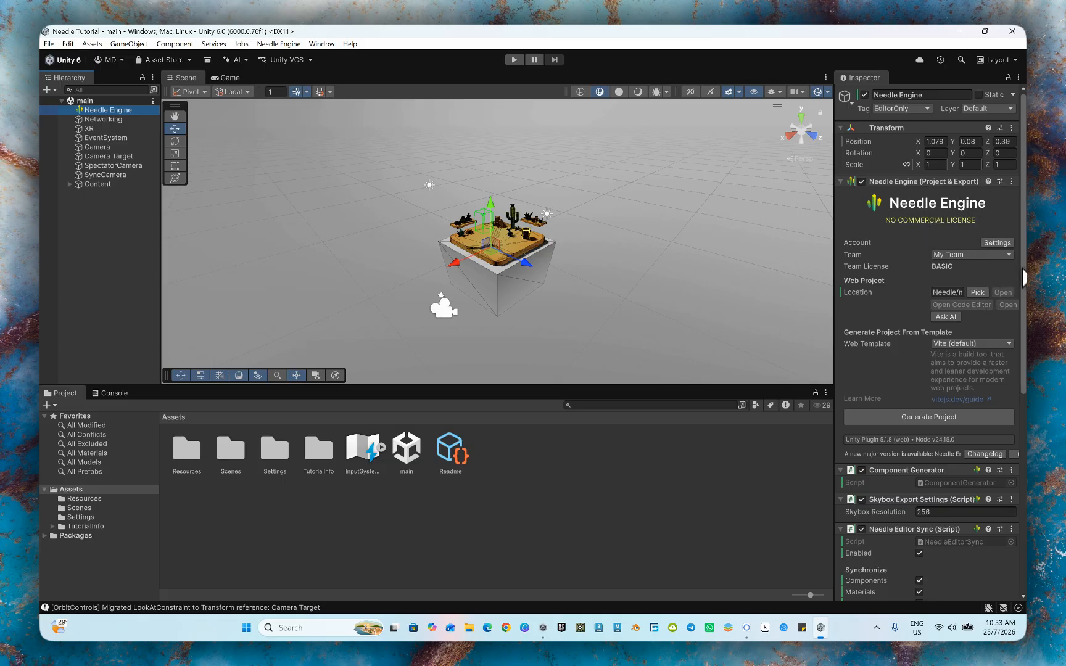
# Generate the Needle web project for the main scene from the Vite (default) template
pyautogui.scroll(-6, 970, 225)
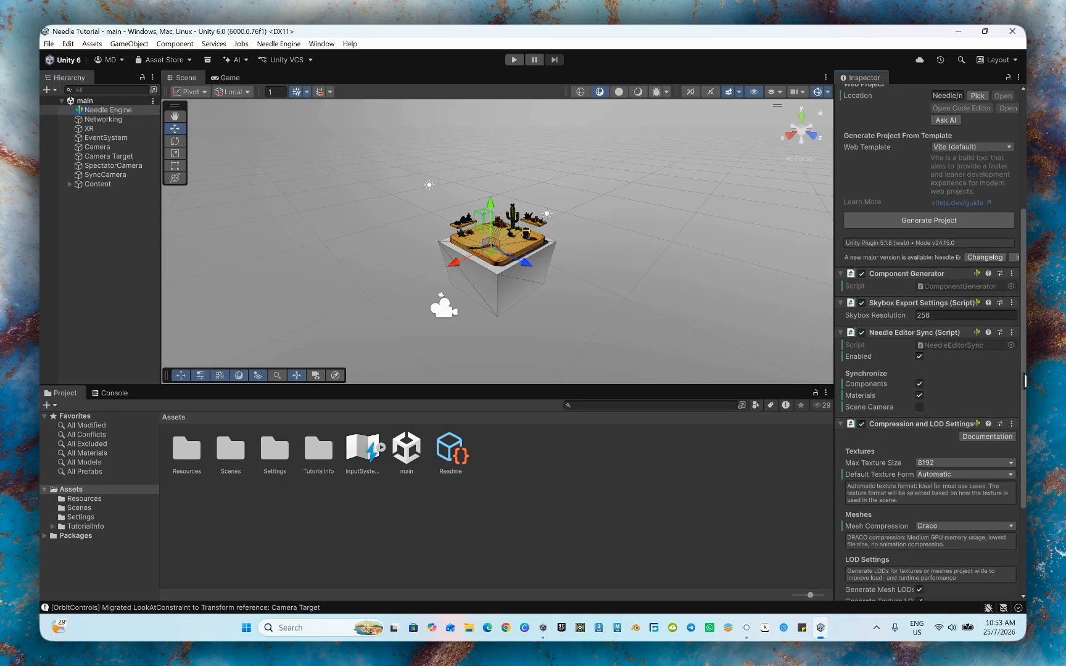
pyautogui.click(932, 220)
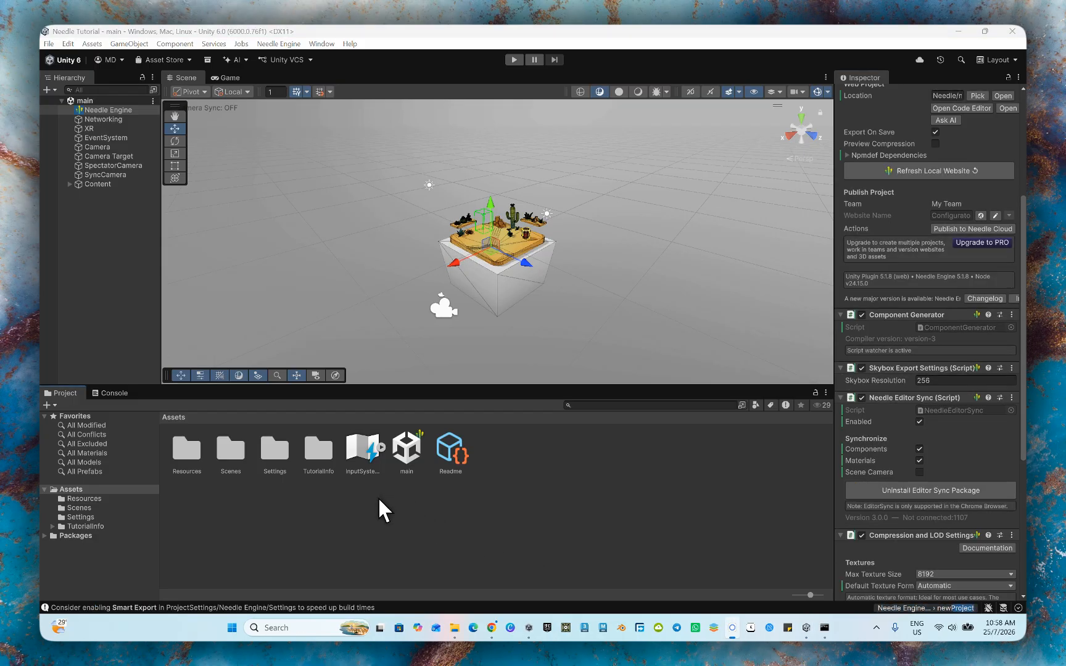
# Examine the generated newProject folder in File Explorer, close it, and bring up the local server's command window
pyautogui.click(454, 627)
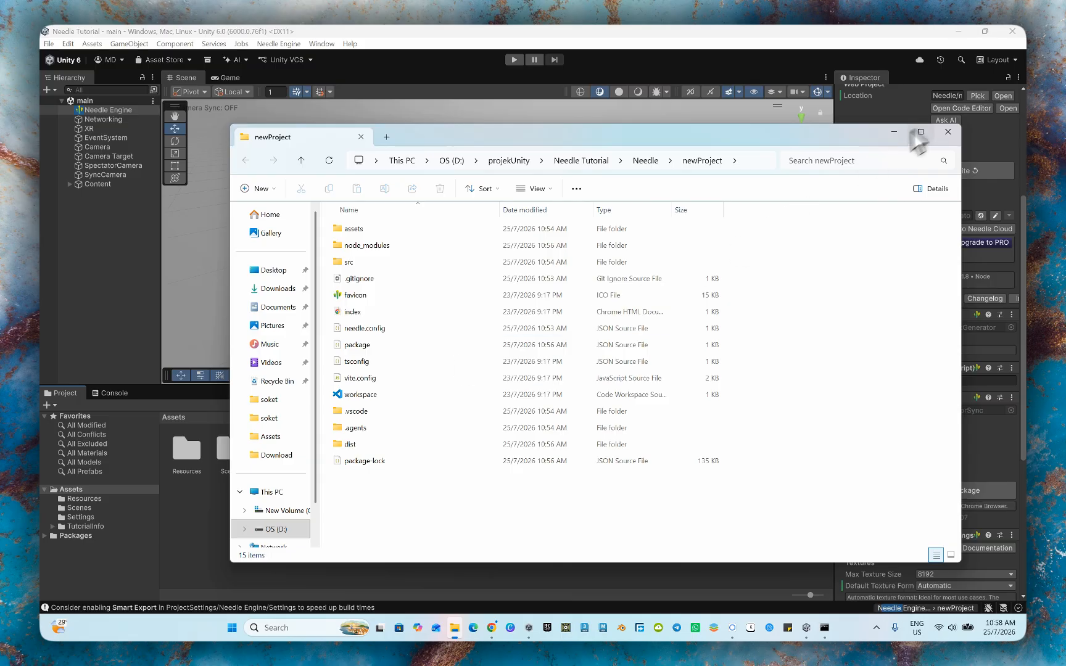
pyautogui.click(949, 131)
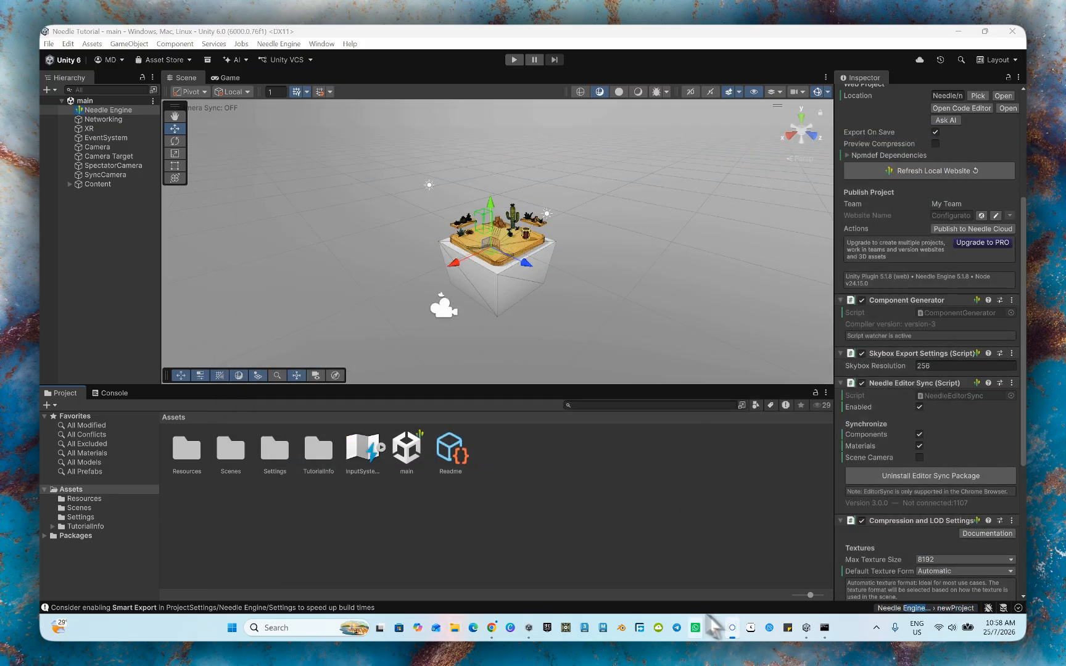
pyautogui.moveTo(825, 629)
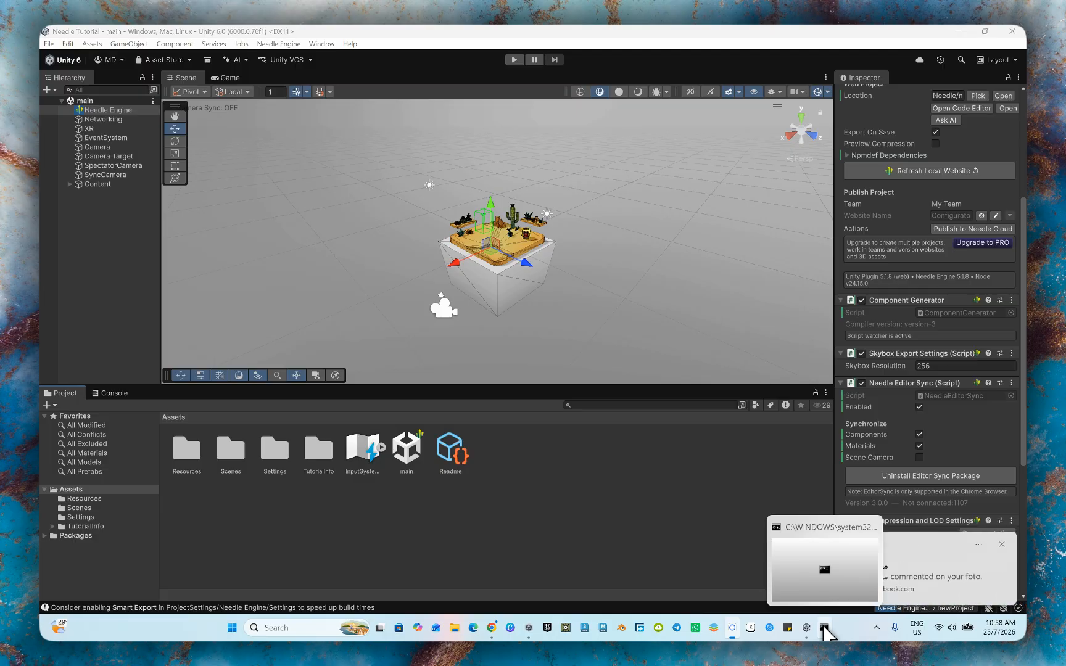
pyautogui.click(825, 629)
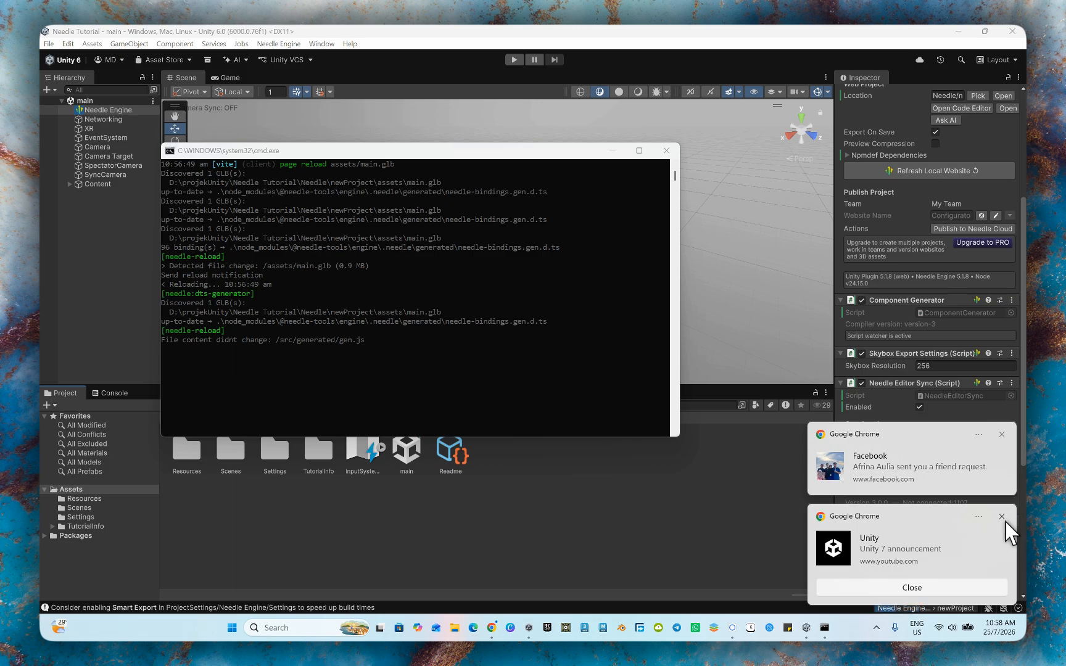
# Dismiss the two Chrome notifications and minimize the local server's command window
pyautogui.click(1000, 587)
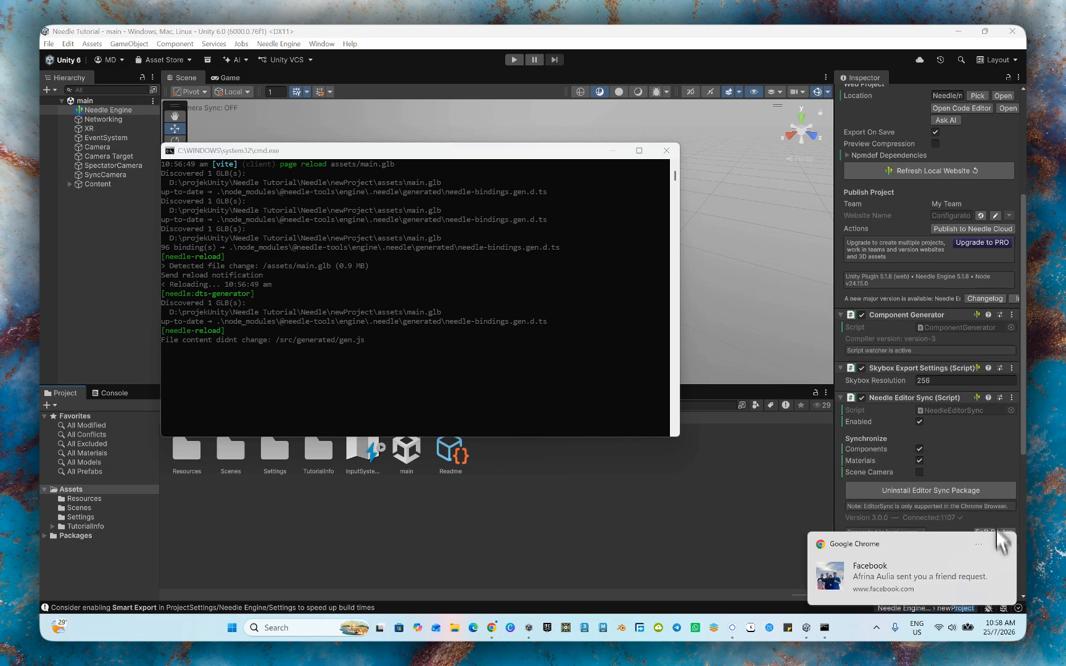
pyautogui.click(1000, 545)
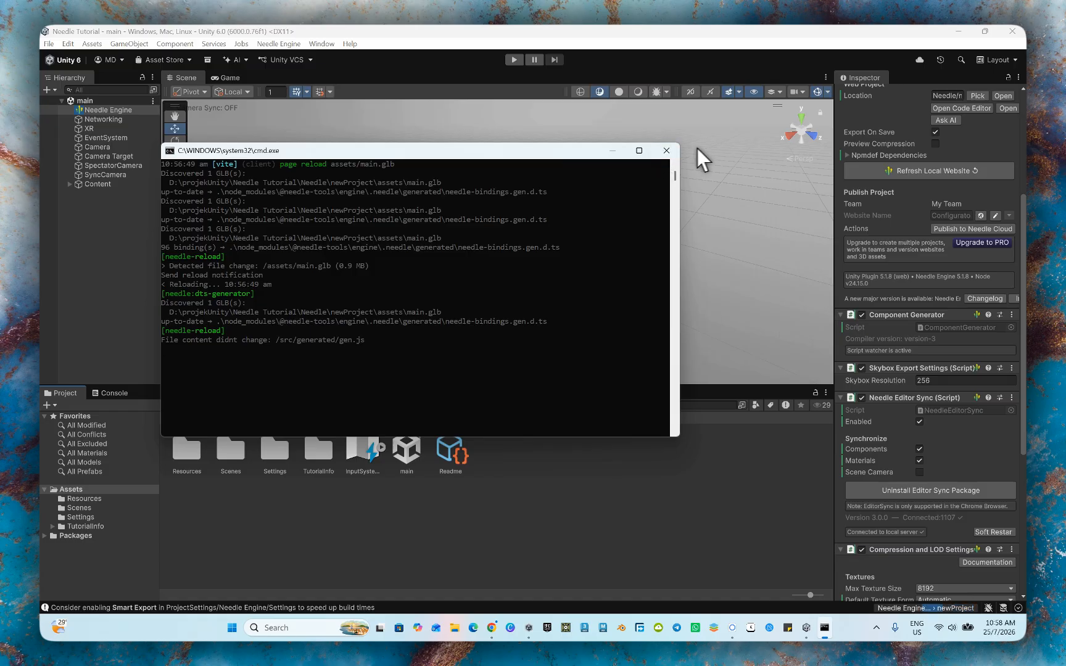
pyautogui.click(613, 151)
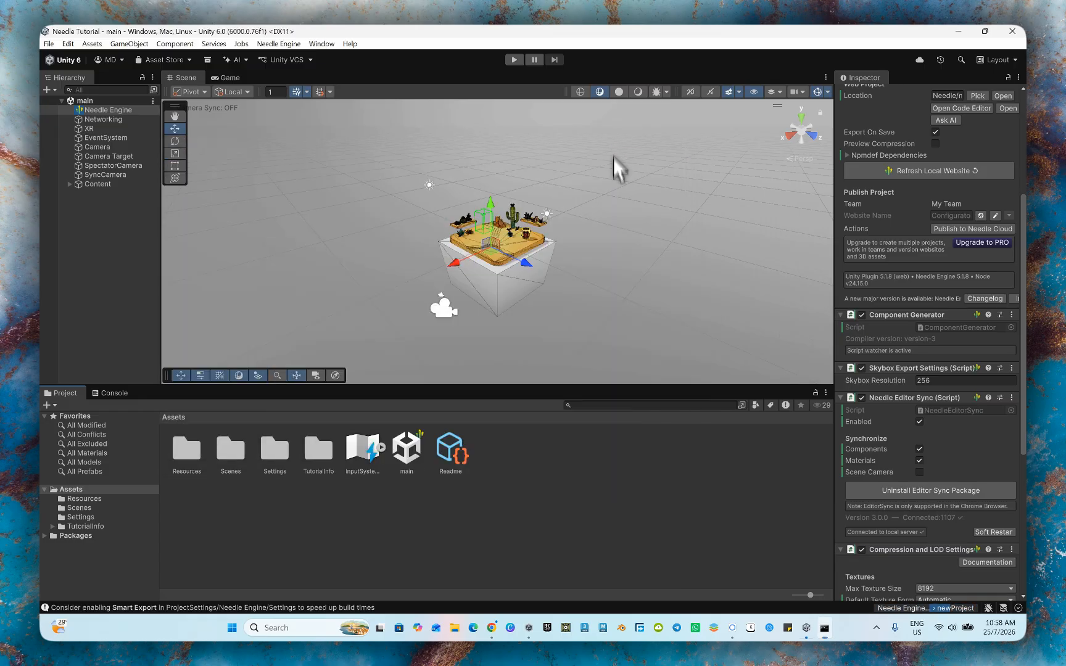
# Switch to Chrome, proceed past the certificate warning to the local Needle site on port 3000, and maximize the browser window
pyautogui.click(492, 628)
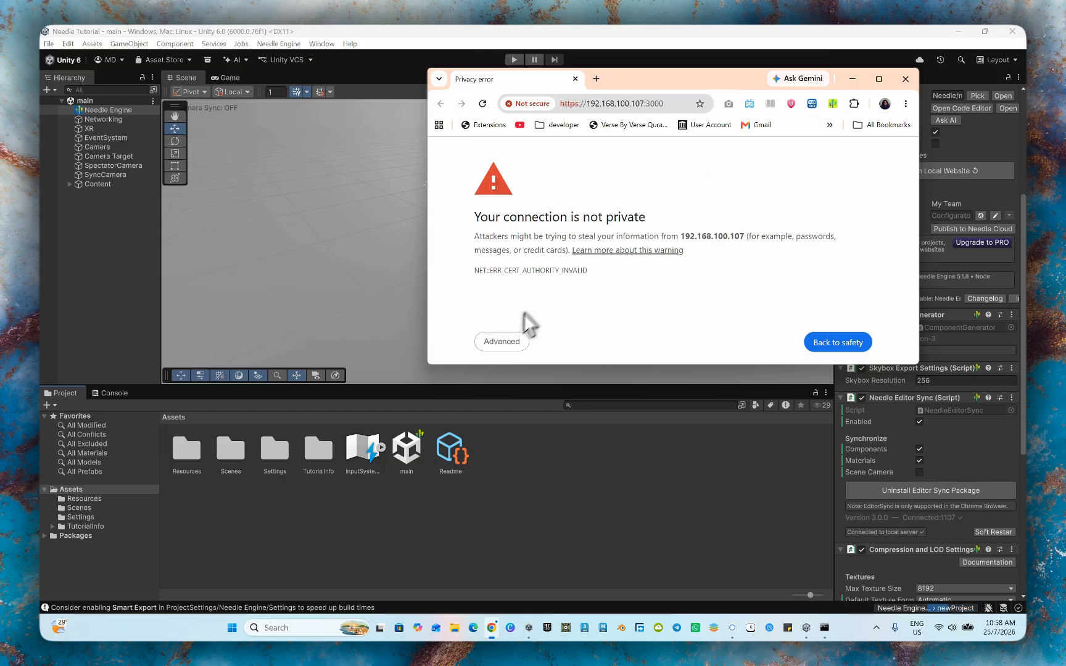
pyautogui.click(501, 341)
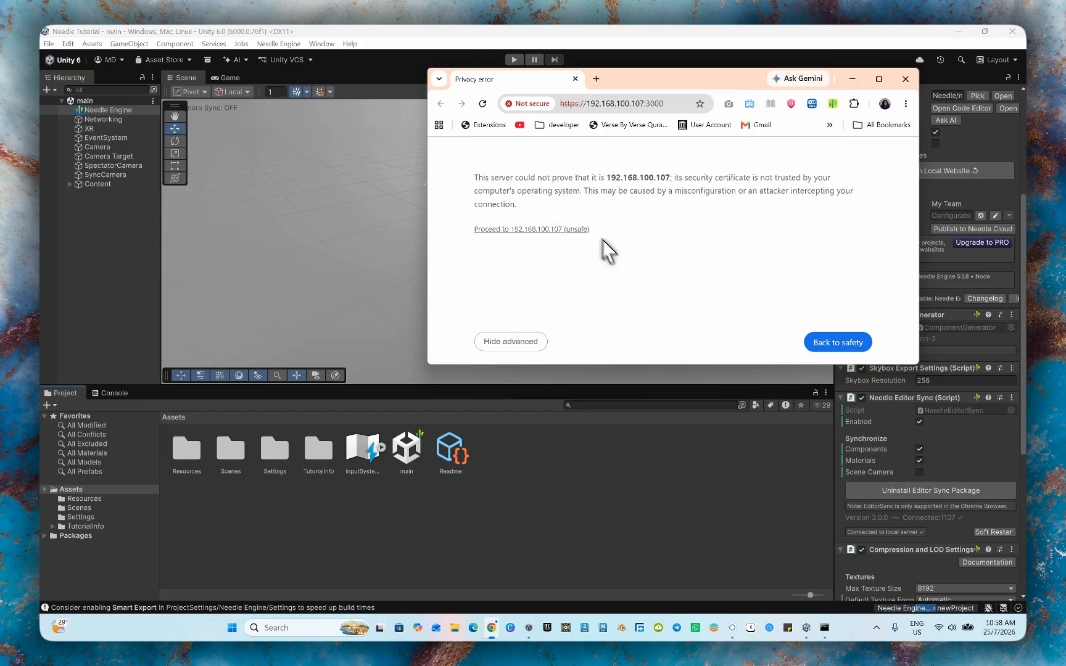
pyautogui.click(536, 230)
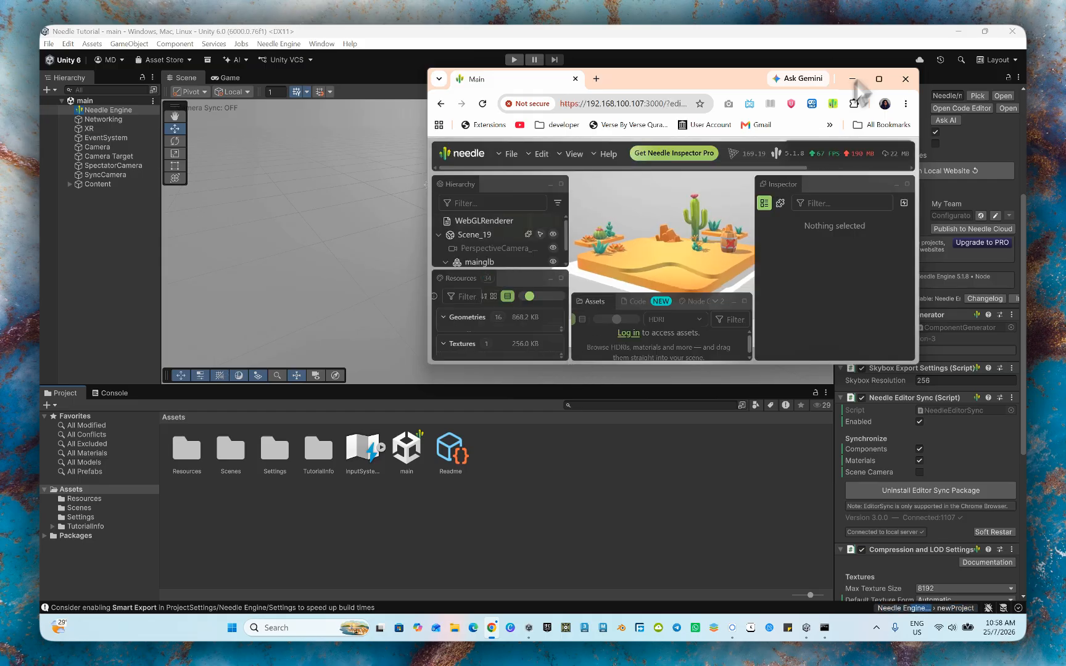
pyautogui.click(879, 79)
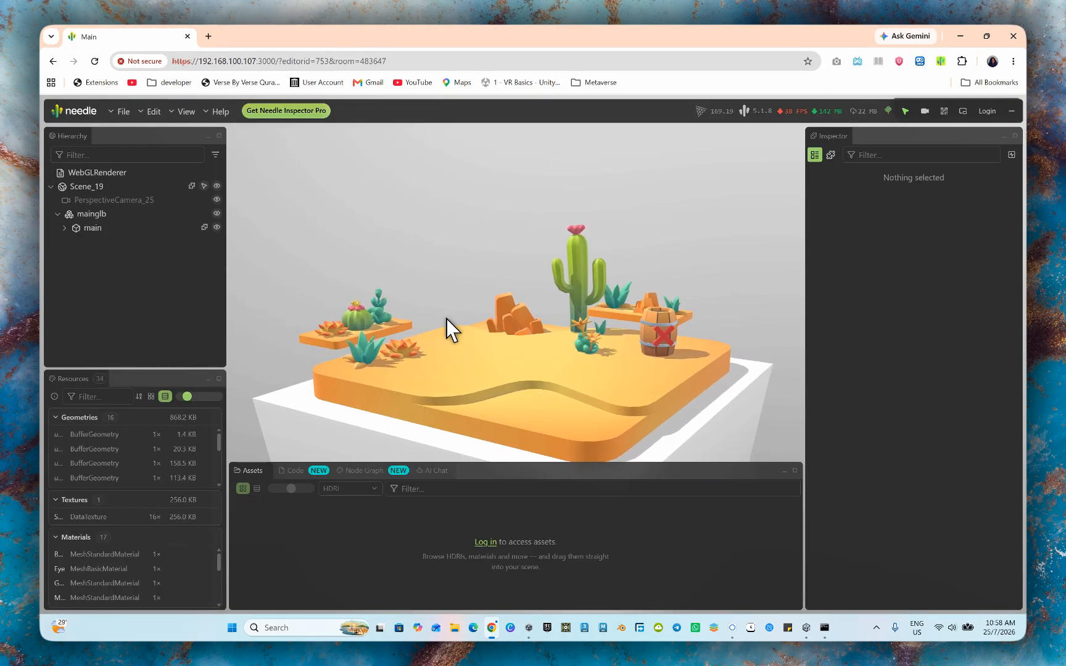
# Hide the Needle Inspector interface on the web page and view the running desert scene on its own
pyautogui.moveTo(493, 313); pyautogui.dragTo(404, 203)
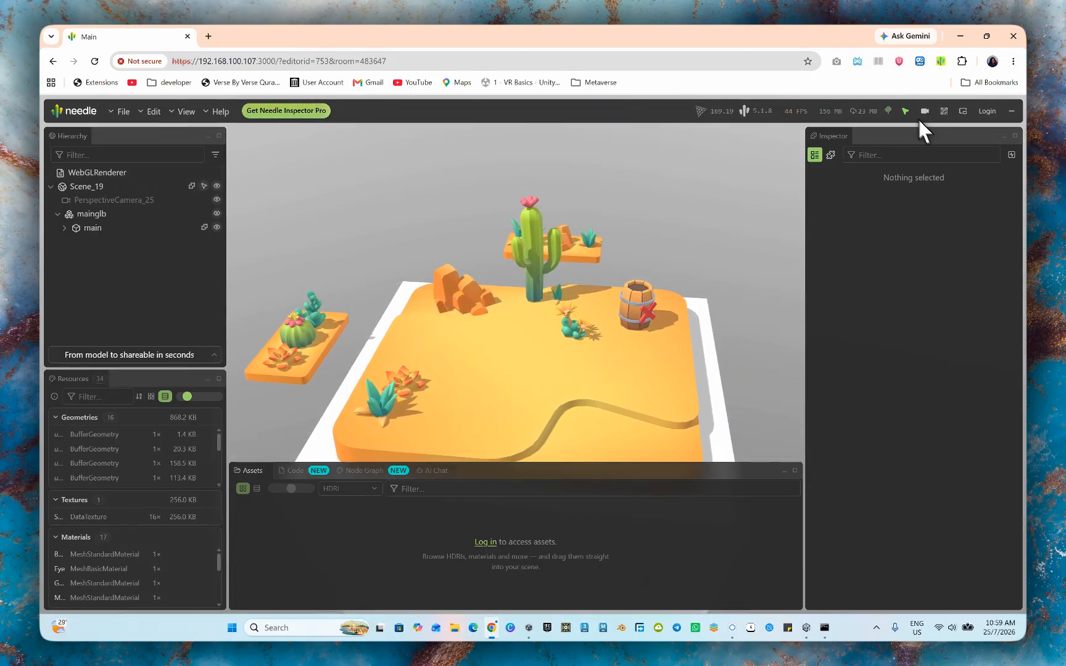
pyautogui.click(936, 62)
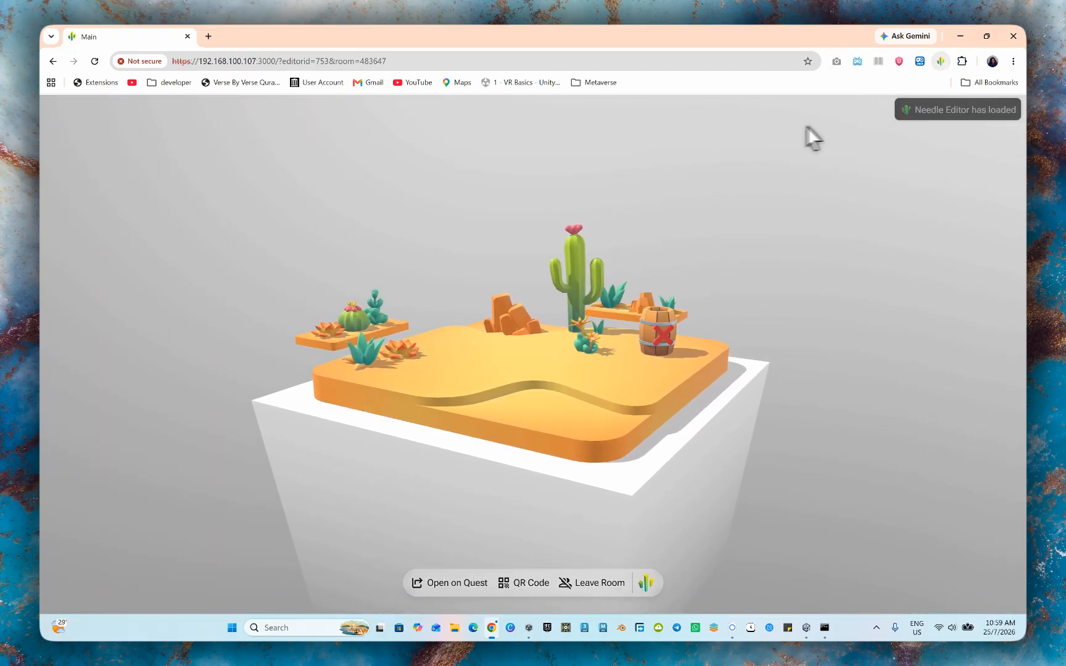
pyautogui.moveTo(476, 429); pyautogui.dragTo(484, 456)
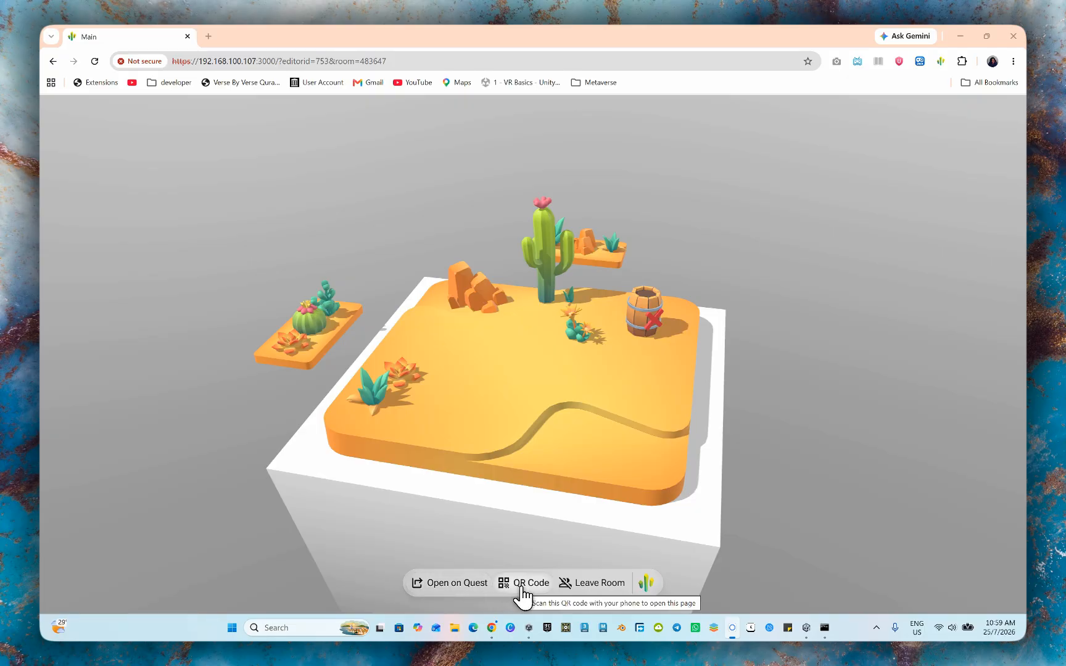
# Try the web scene's device access options, showing and dismissing the QR code and choosing Open on Quest
pyautogui.click(522, 587)
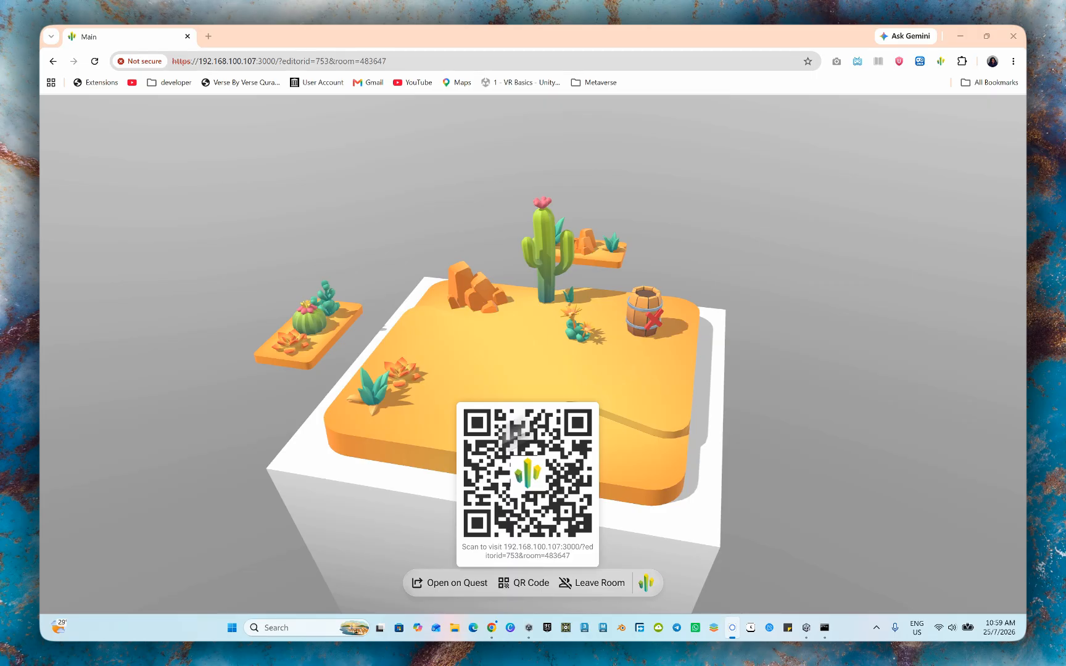
pyautogui.click(294, 566)
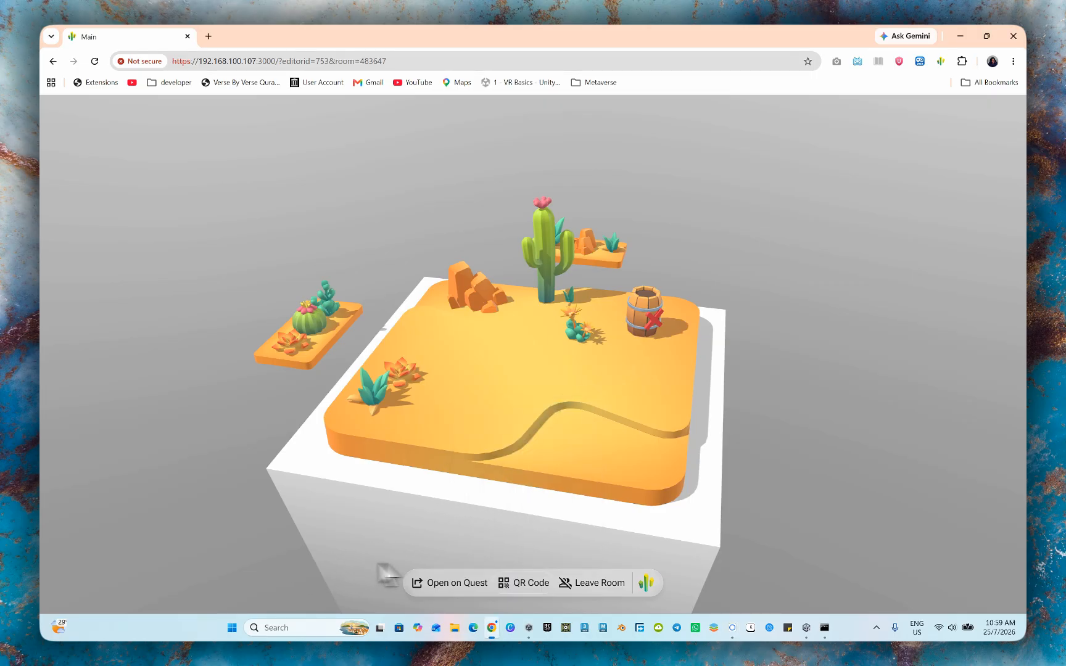
pyautogui.click(467, 590)
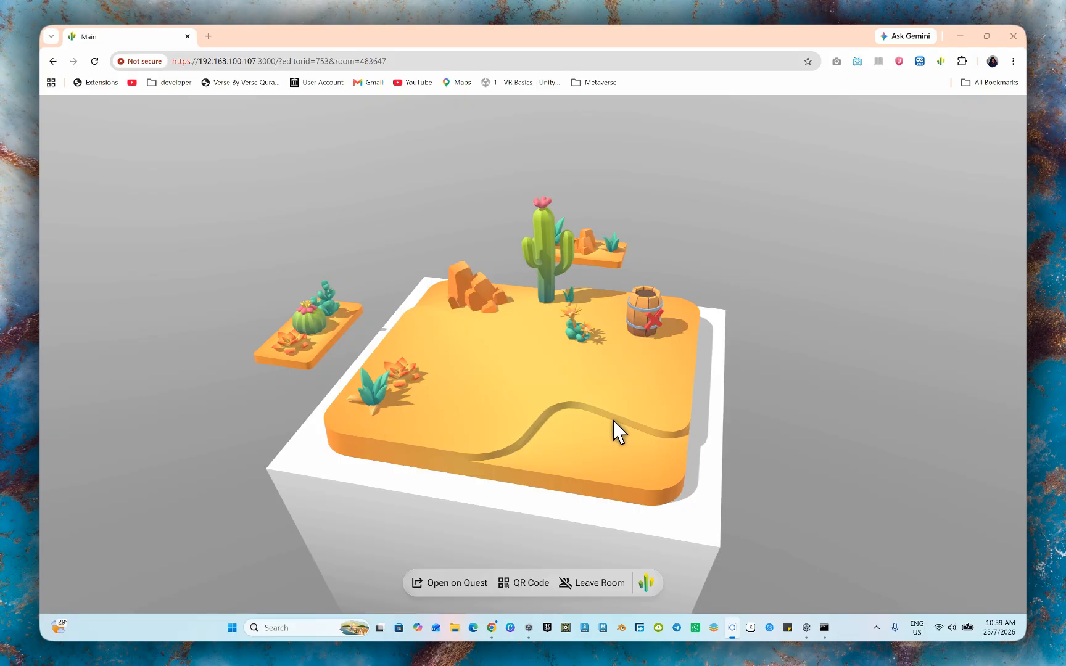
# Inspect the desert web scene from higher and more frontal angles, and close the browser to return to Unity
pyautogui.moveTo(424, 387); pyautogui.dragTo(591, 333)
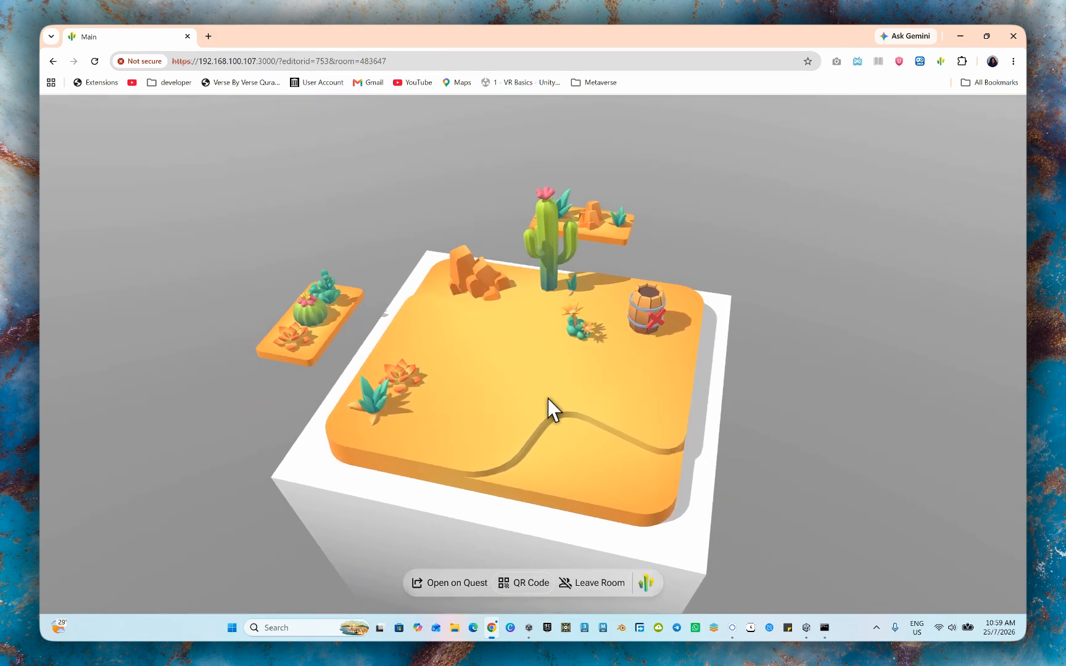
pyautogui.moveTo(519, 400); pyautogui.dragTo(447, 385)
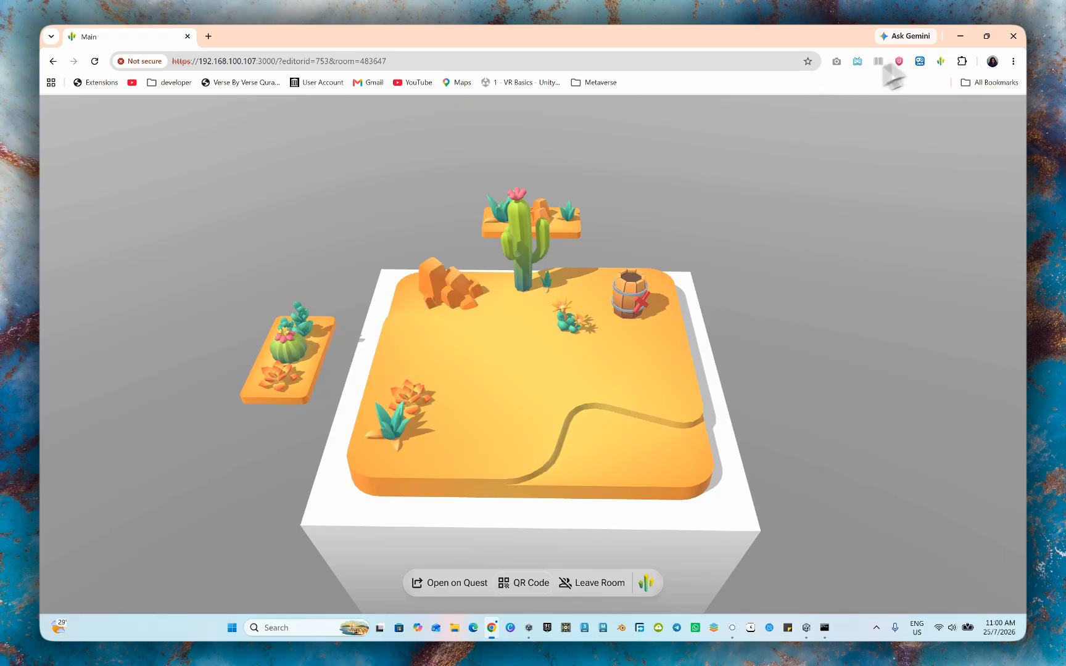
pyautogui.click(1012, 43)
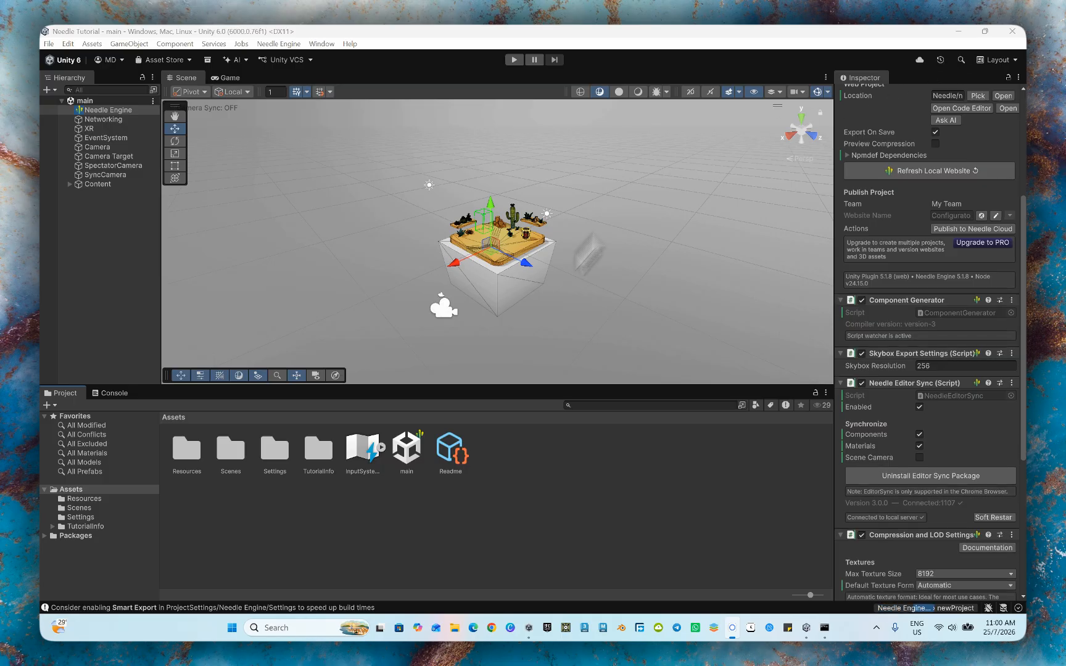